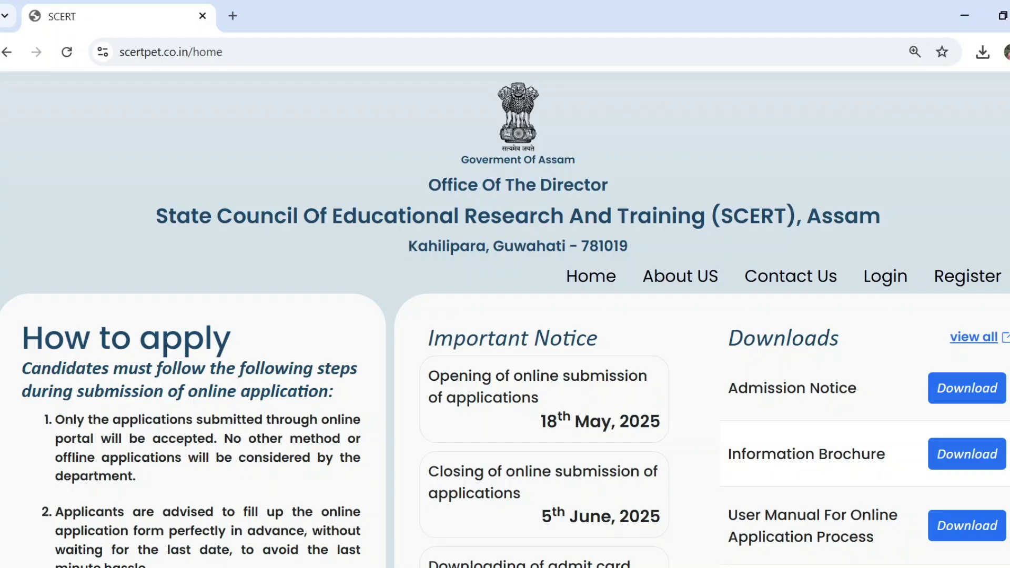
# - Go full screen and mark the 18th May opening and 5th June 2025 closing dates
pyautogui.press('F11')
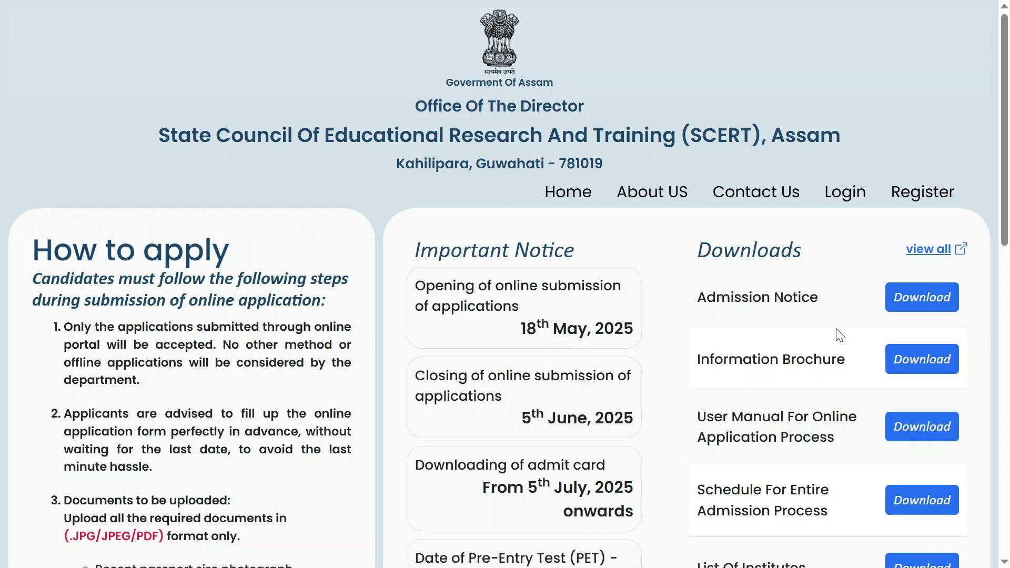
pyautogui.moveTo(514, 330); pyautogui.dragTo(639, 338)
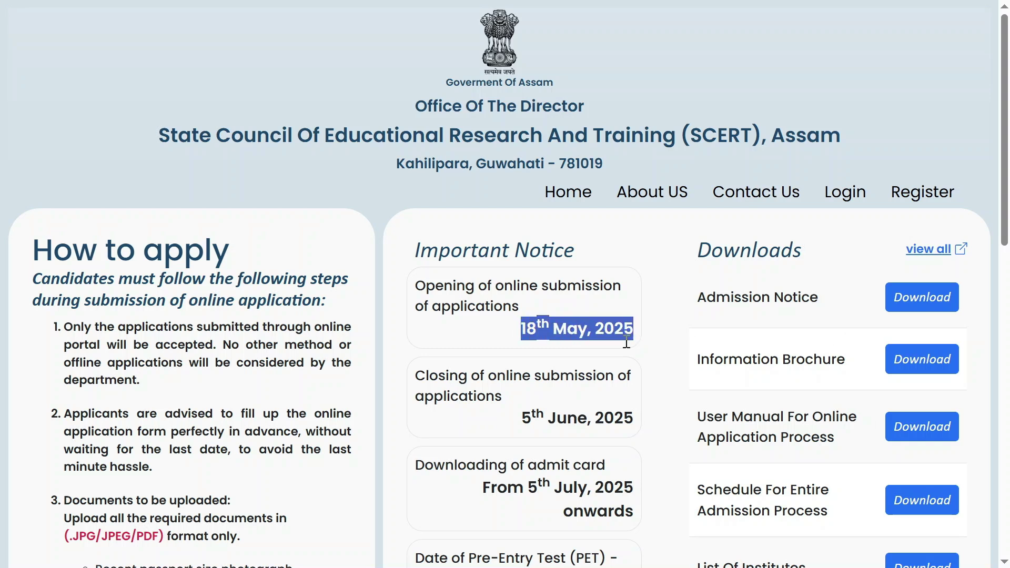
pyautogui.moveTo(522, 421); pyautogui.dragTo(636, 419)
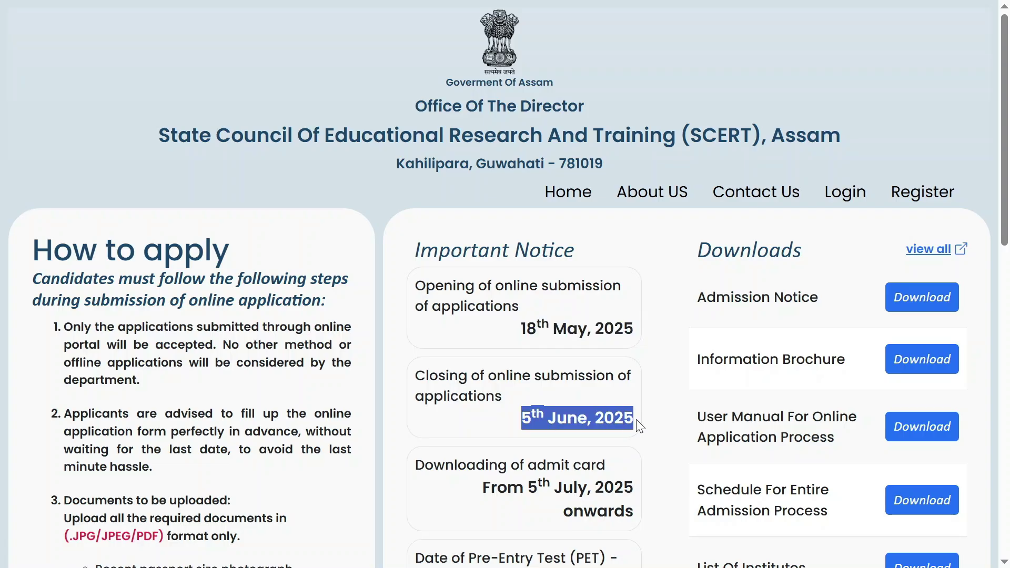
# - Scroll on and mark the Pre-Entry Test date and the 28th July 2025 results date
pyautogui.scroll(-2, 637, 419)
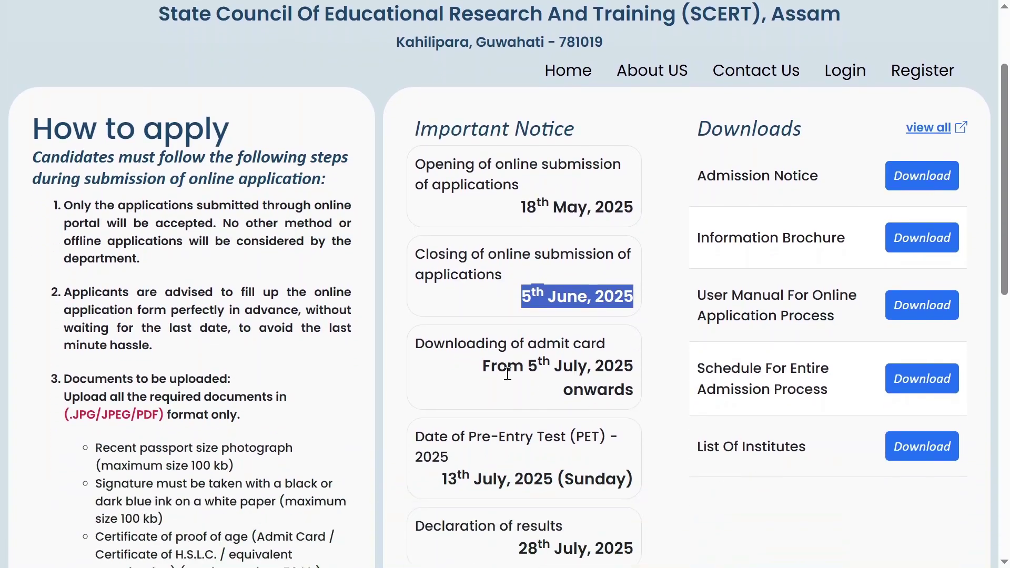
pyautogui.moveTo(498, 367); pyautogui.dragTo(607, 374)
pyautogui.scroll(-1, 607, 378)
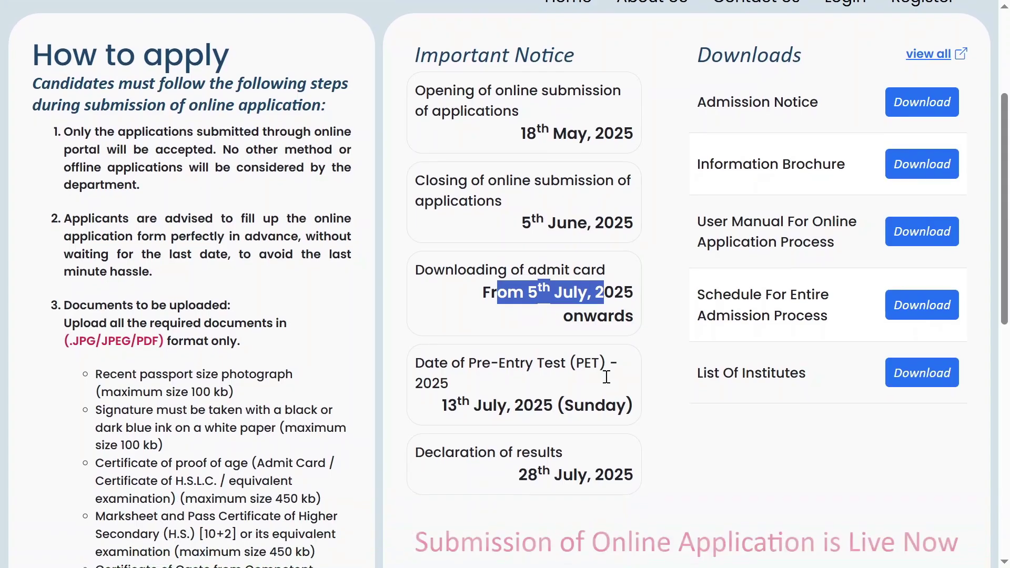
pyautogui.moveTo(438, 406); pyautogui.dragTo(584, 406)
pyautogui.moveTo(456, 453); pyautogui.dragTo(642, 476)
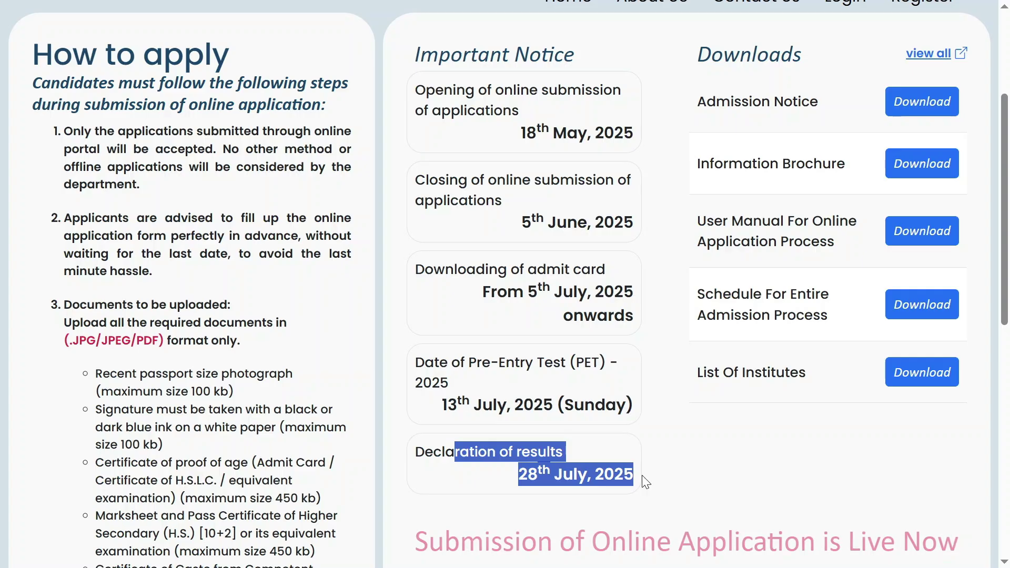
pyautogui.scroll(-1, 561, 421)
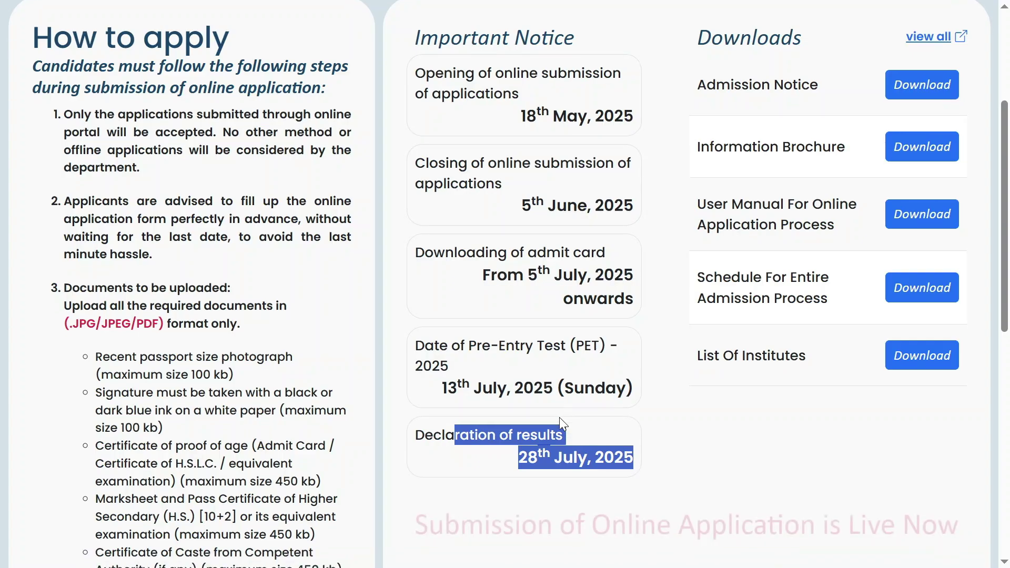
pyautogui.click(545, 357)
pyautogui.scroll(-1, 545, 357)
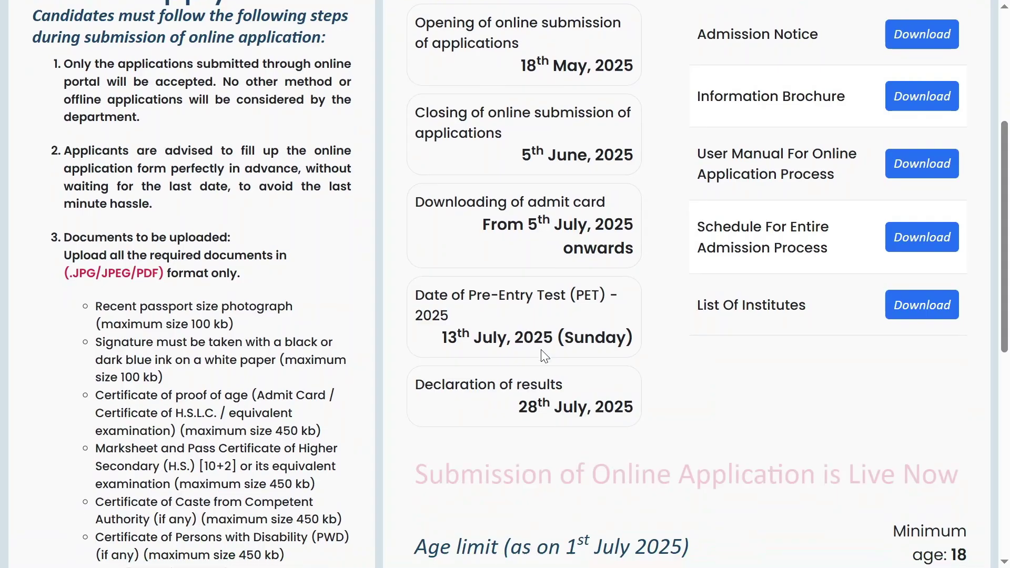
pyautogui.scroll(-1, 545, 356)
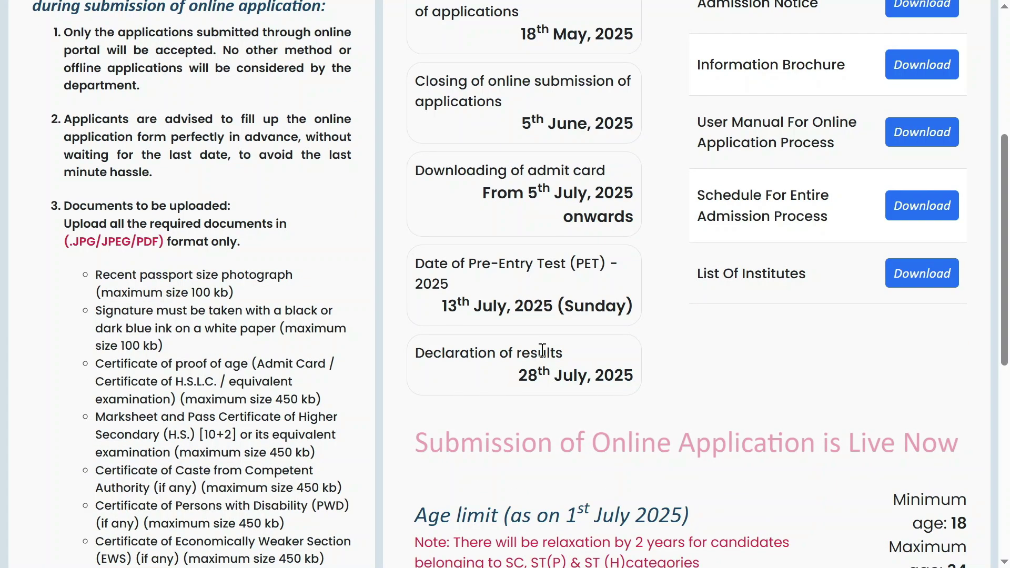
pyautogui.scroll(-3, 543, 350)
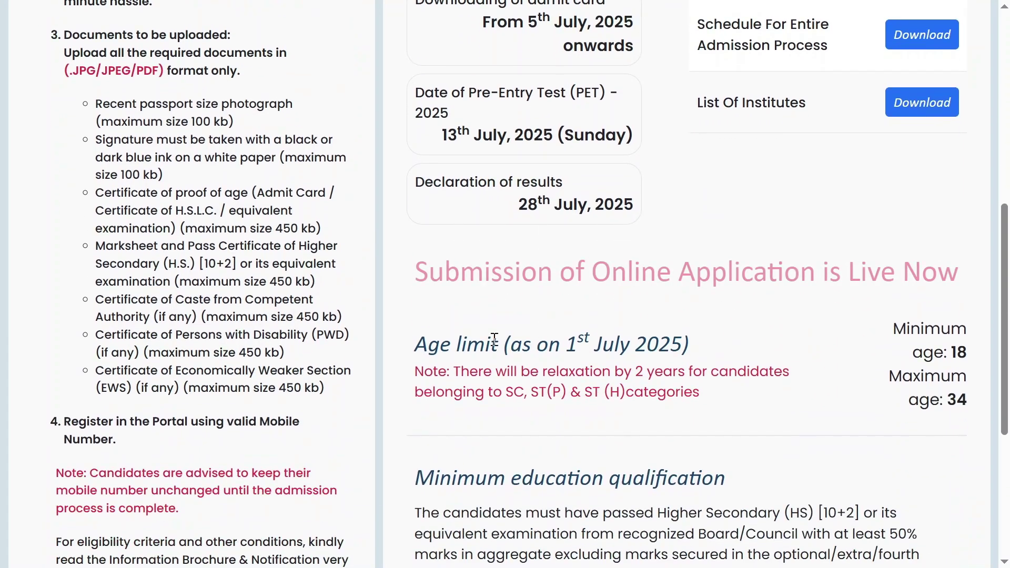
pyautogui.moveTo(467, 342); pyautogui.dragTo(963, 352)
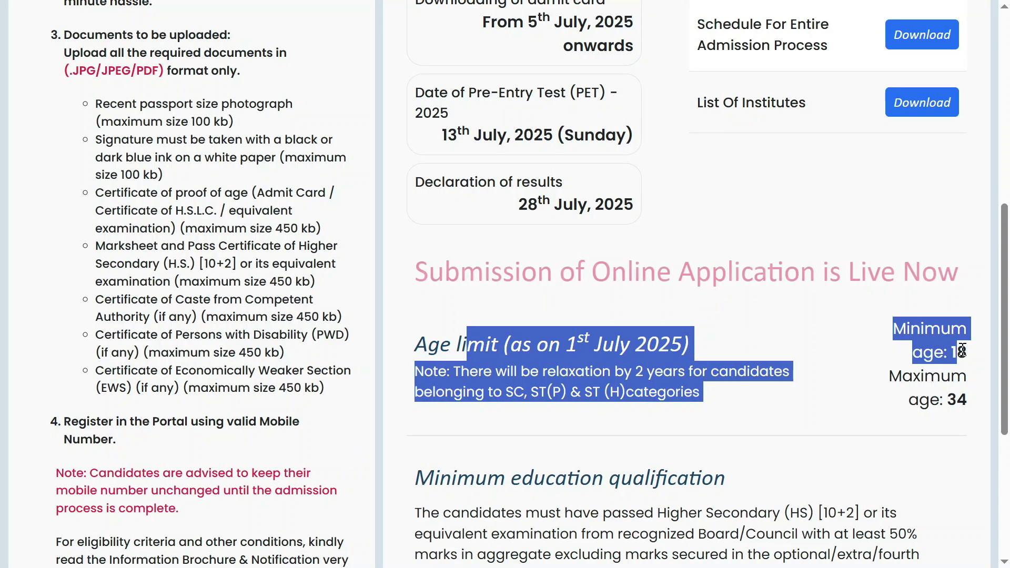
pyautogui.click(602, 354)
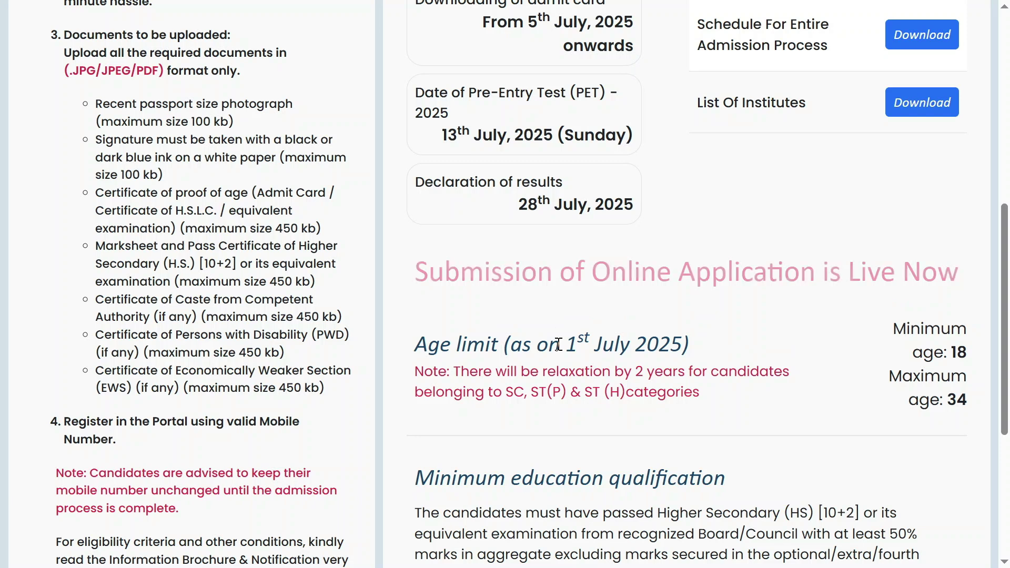
pyautogui.moveTo(570, 345); pyautogui.dragTo(694, 335)
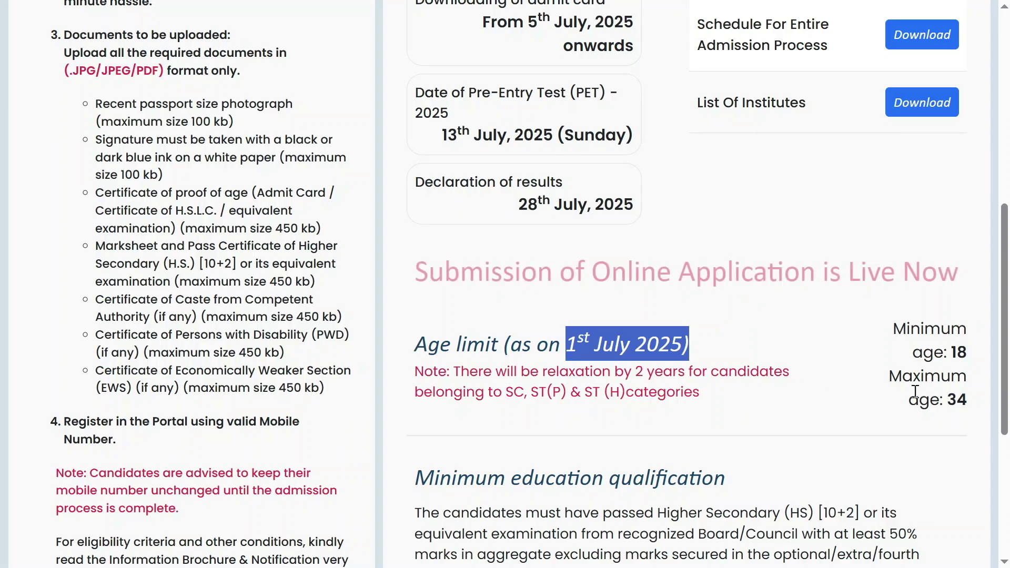
pyautogui.moveTo(920, 400); pyautogui.dragTo(975, 400)
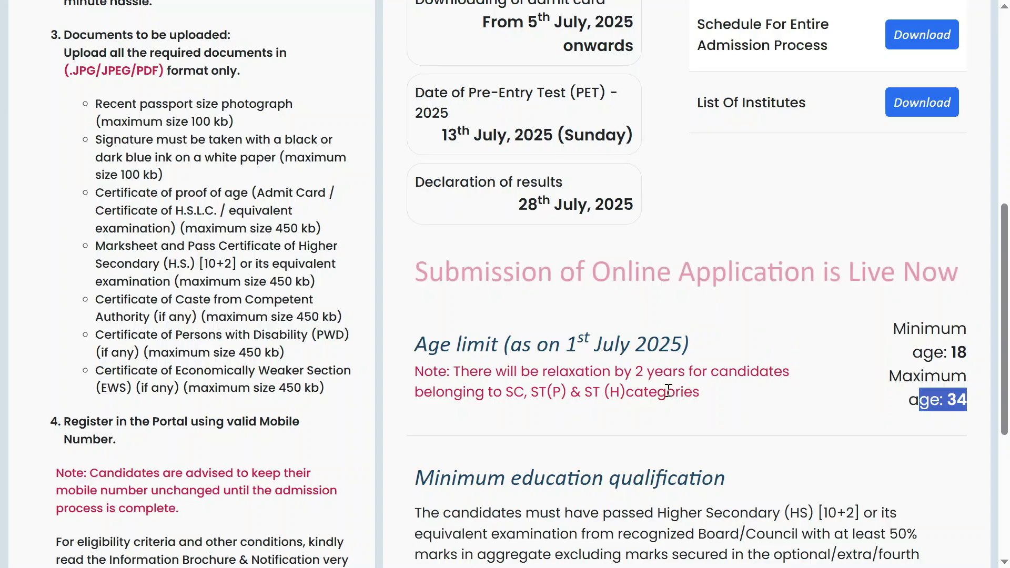
pyautogui.moveTo(560, 371); pyautogui.dragTo(742, 390)
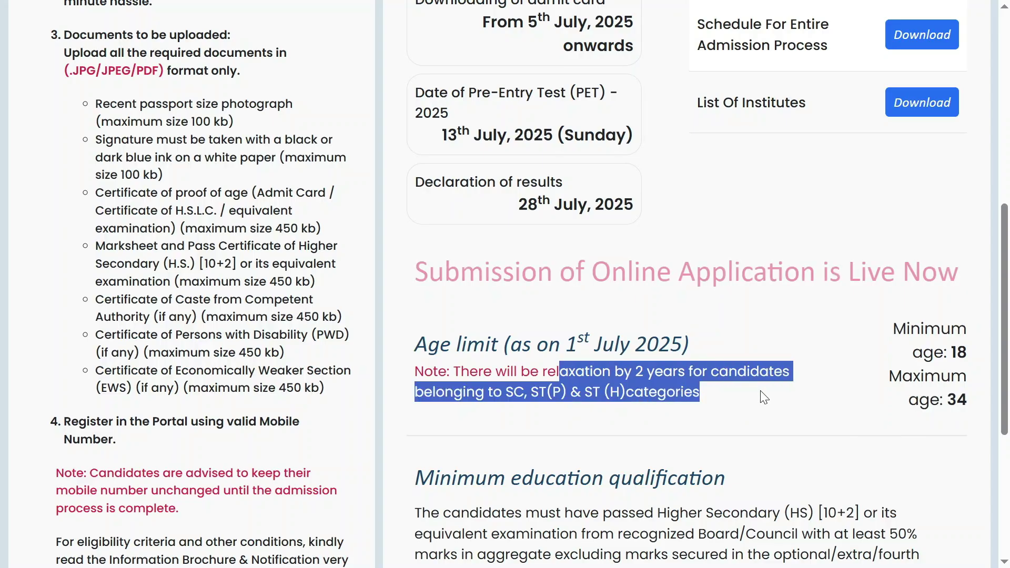
pyautogui.scroll(-2, 765, 398)
pyautogui.moveTo(475, 375); pyautogui.dragTo(728, 378)
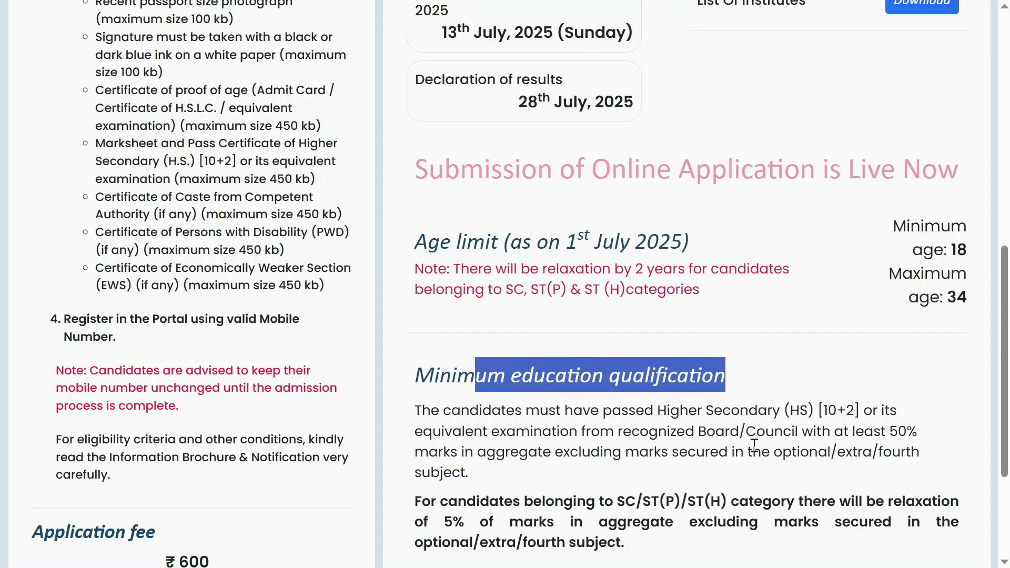
pyautogui.moveTo(835, 432); pyautogui.dragTo(936, 453)
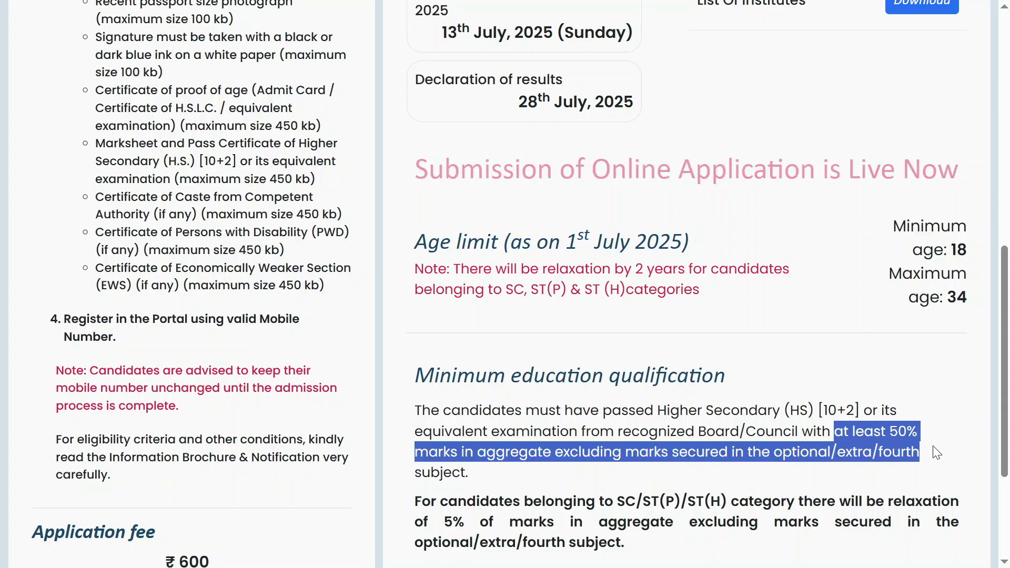
pyautogui.doubleClick(899, 432)
pyautogui.scroll(-1, 826, 441)
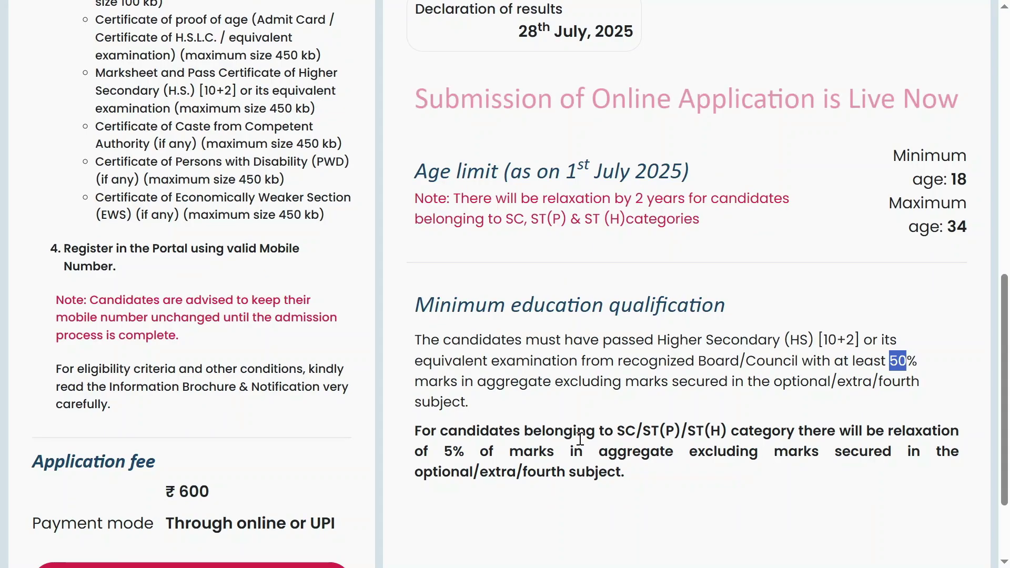
pyautogui.scroll(-1, 580, 439)
pyautogui.scroll(2, 579, 450)
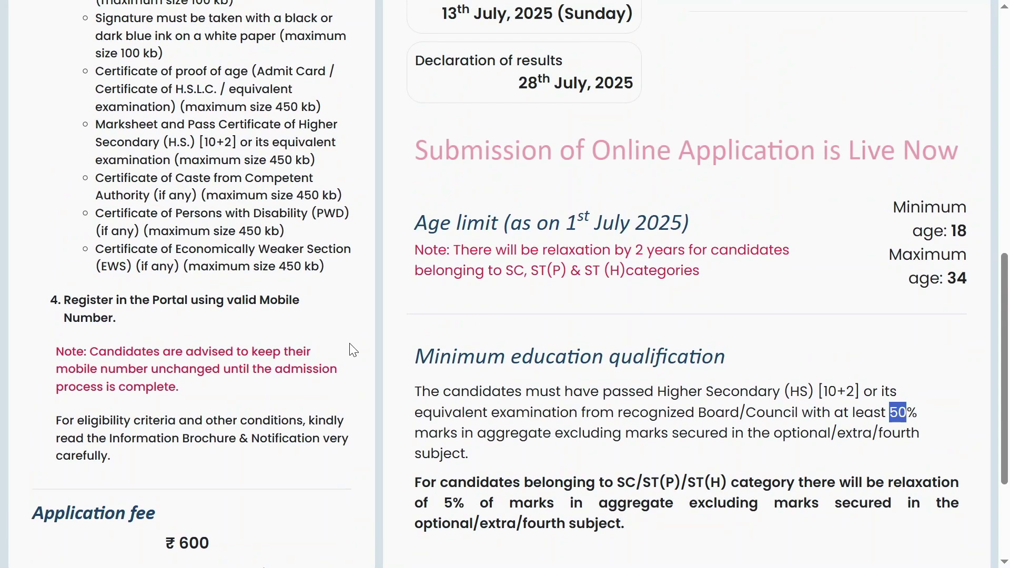
pyautogui.scroll(3, 353, 350)
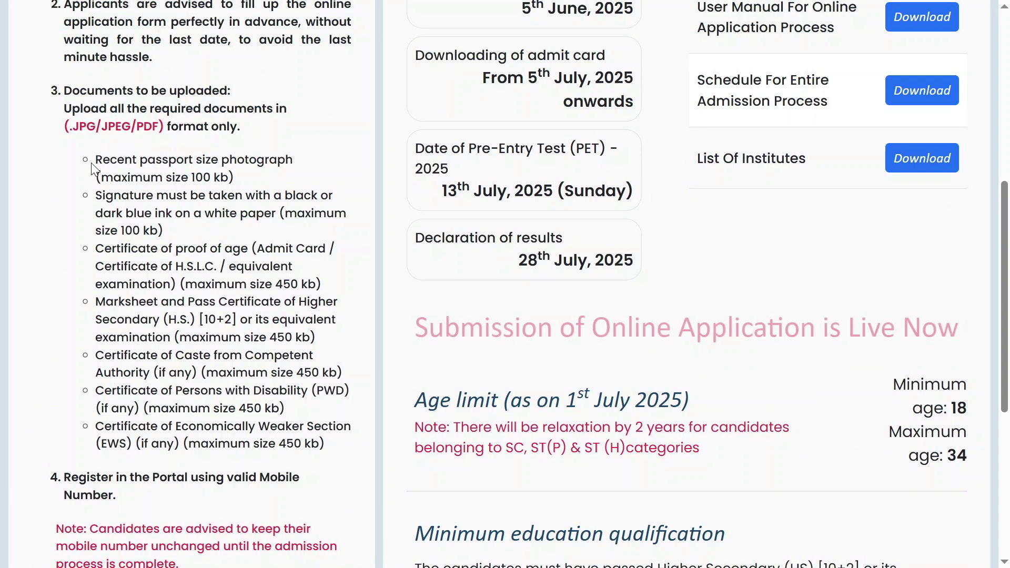
# - Mark the photograph, signature ink, proof of age, H.S.L.C. and marksheet document requirements
pyautogui.moveTo(102, 160); pyautogui.dragTo(220, 178)
pyautogui.moveTo(107, 201); pyautogui.dragTo(174, 215)
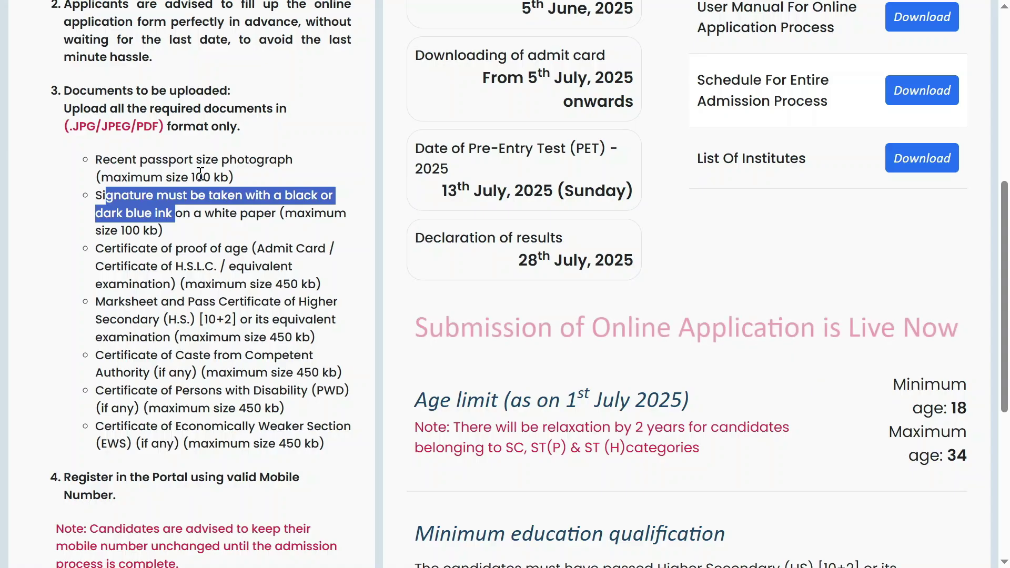
pyautogui.moveTo(116, 249); pyautogui.dragTo(227, 252)
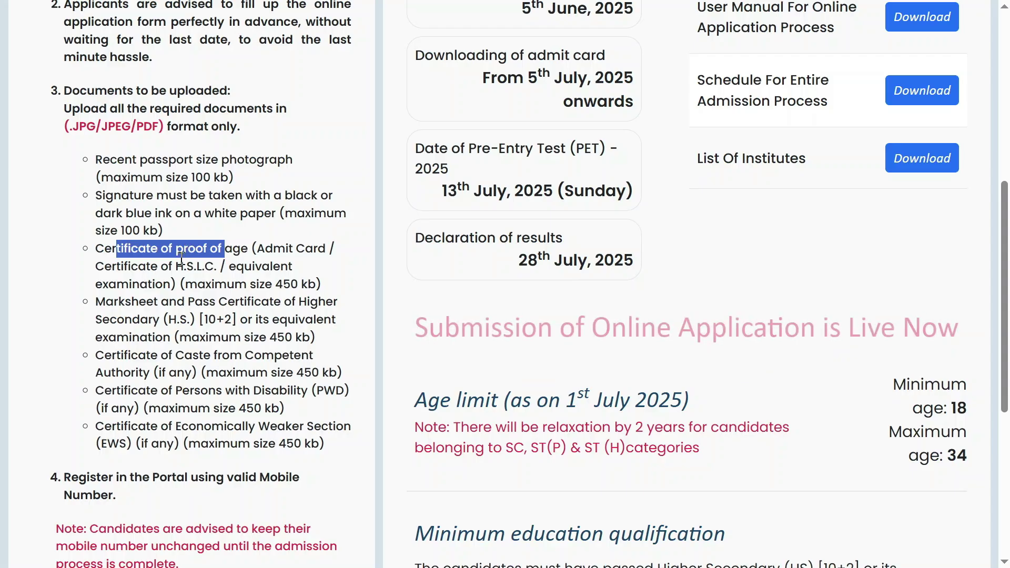
pyautogui.moveTo(124, 266); pyautogui.dragTo(210, 271)
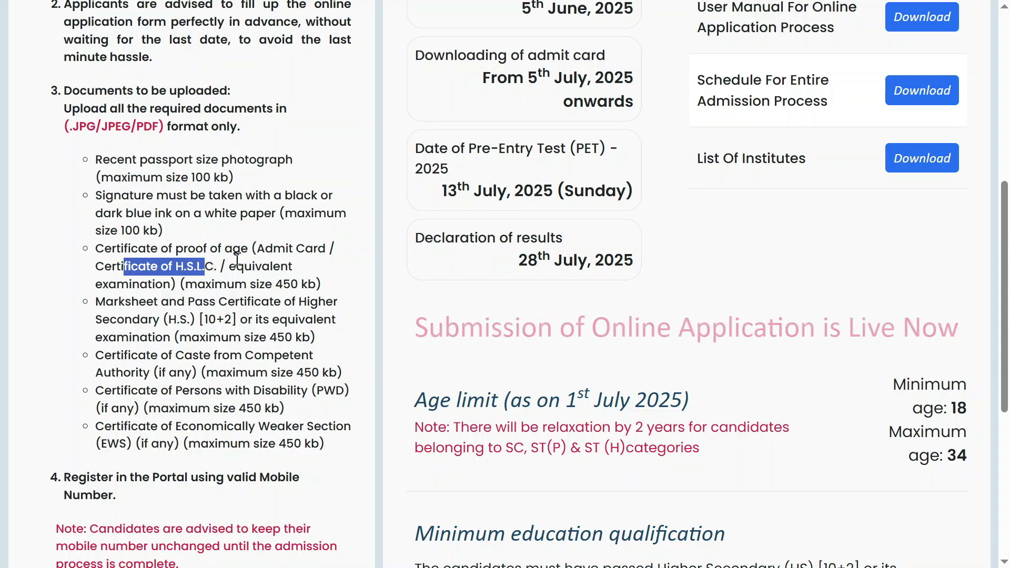
pyautogui.moveTo(96, 305); pyautogui.dragTo(299, 304)
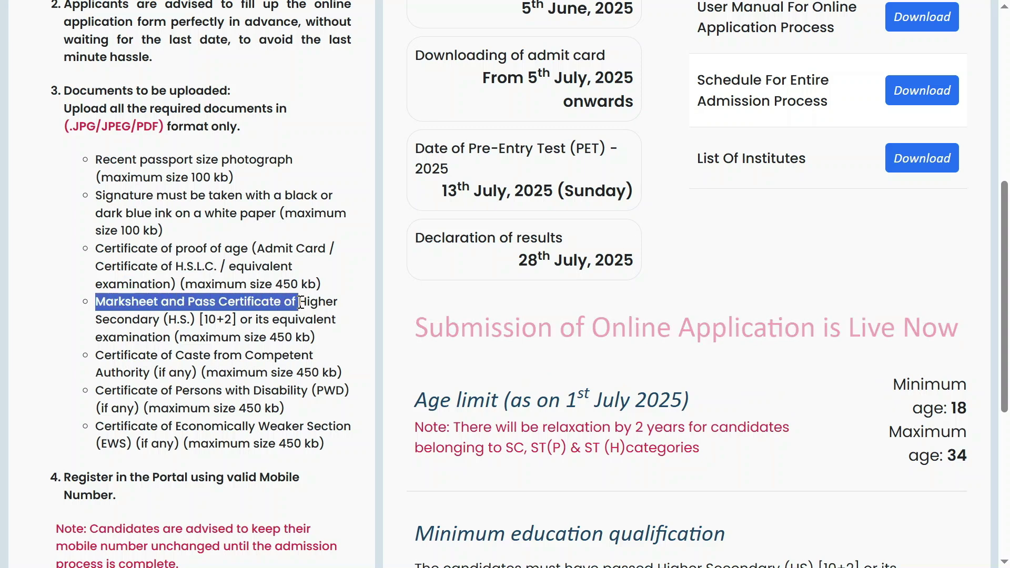
# - Highlight the Higher Secondary wording, the 450 kb size limits and the photo and signature specifications
pyautogui.click(128, 325)
pyautogui.moveTo(128, 325); pyautogui.dragTo(165, 328)
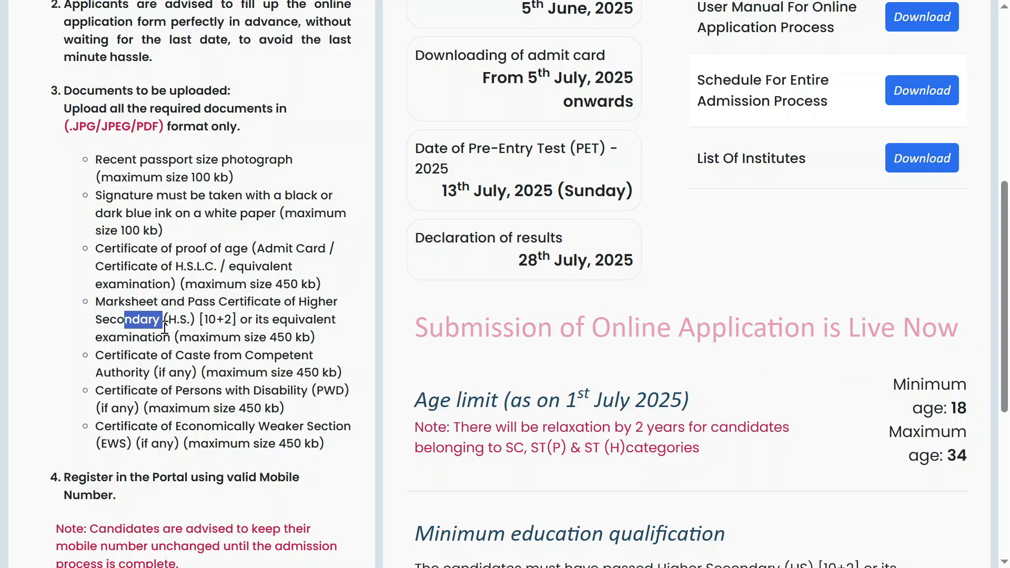
pyautogui.moveTo(269, 341); pyautogui.dragTo(313, 341)
pyautogui.moveTo(276, 284); pyautogui.dragTo(319, 284)
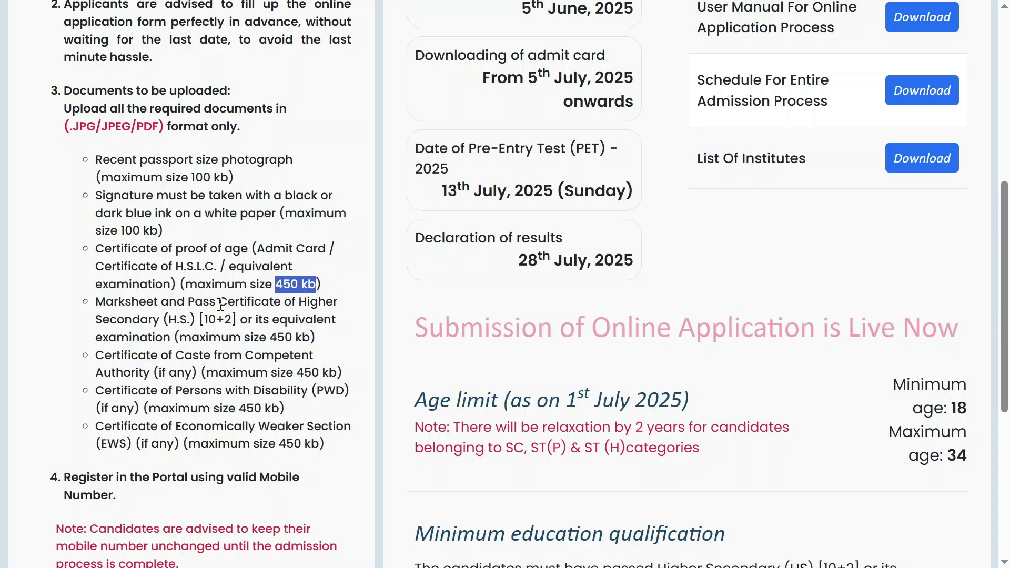
pyautogui.moveTo(142, 178); pyautogui.dragTo(191, 214)
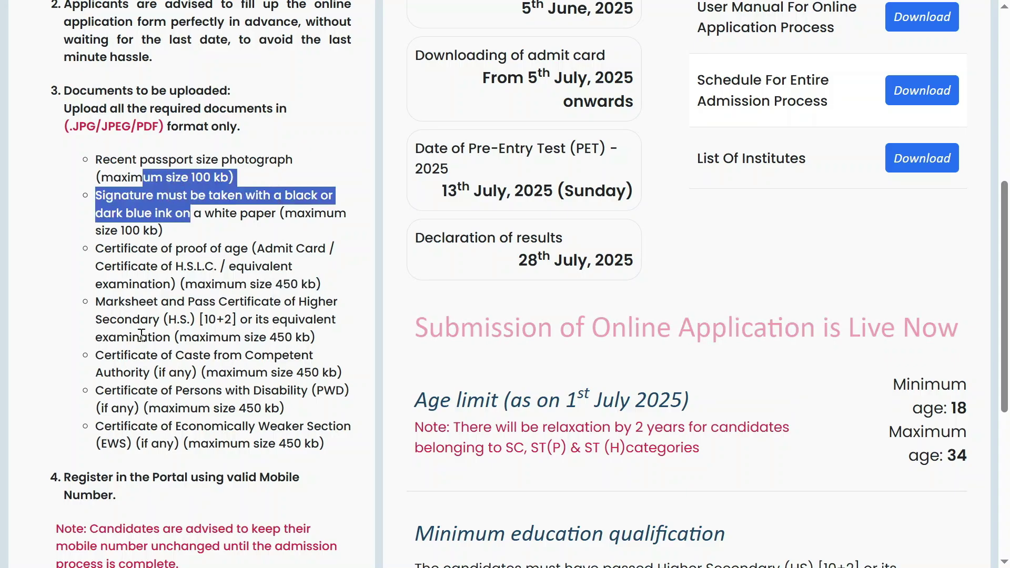
# - Mark the caste, disability and EWS certificate items in turn
pyautogui.moveTo(129, 359); pyautogui.dragTo(323, 371)
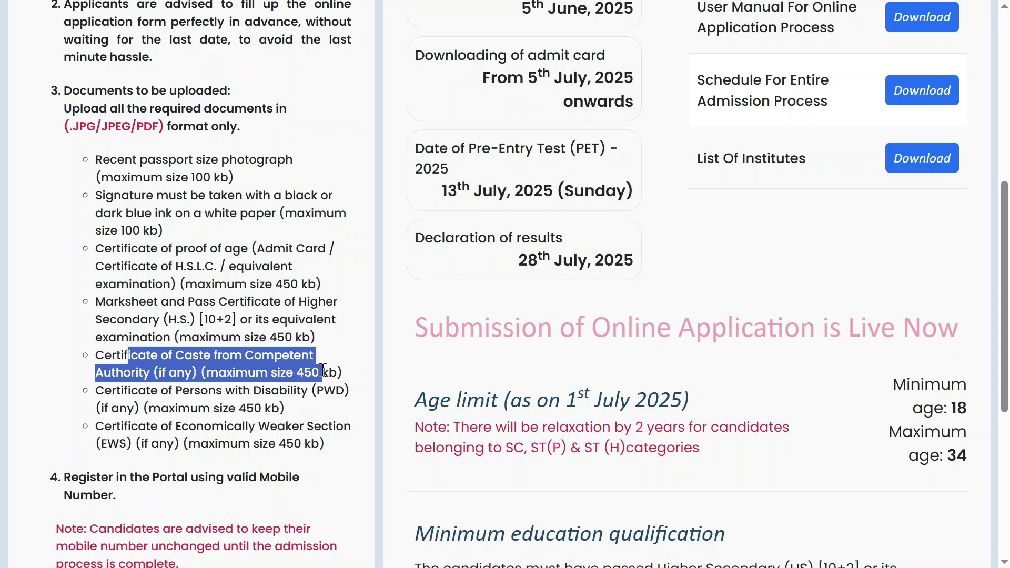
pyautogui.click(235, 403)
pyautogui.moveTo(139, 390); pyautogui.dragTo(332, 410)
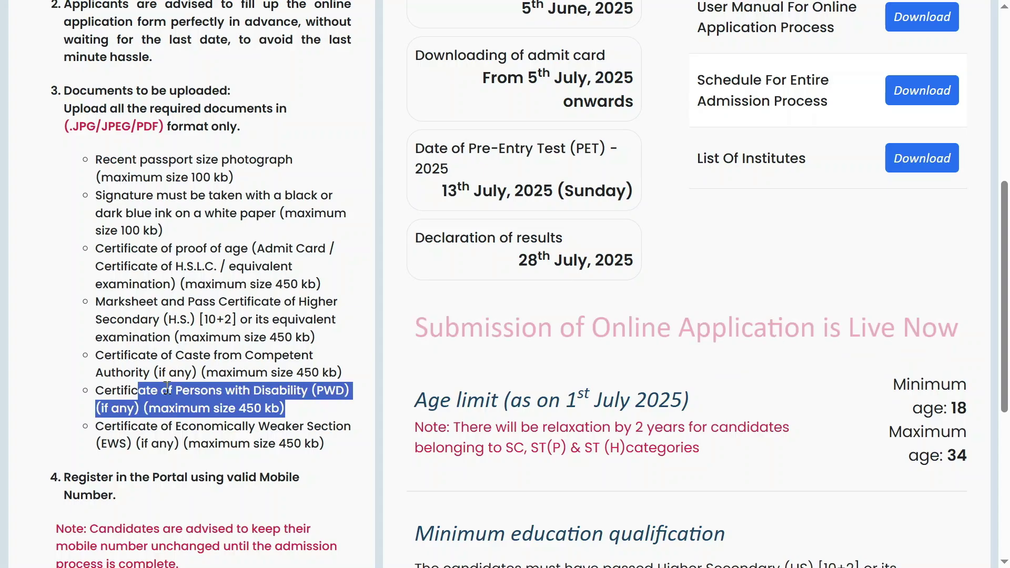
pyautogui.click(114, 390)
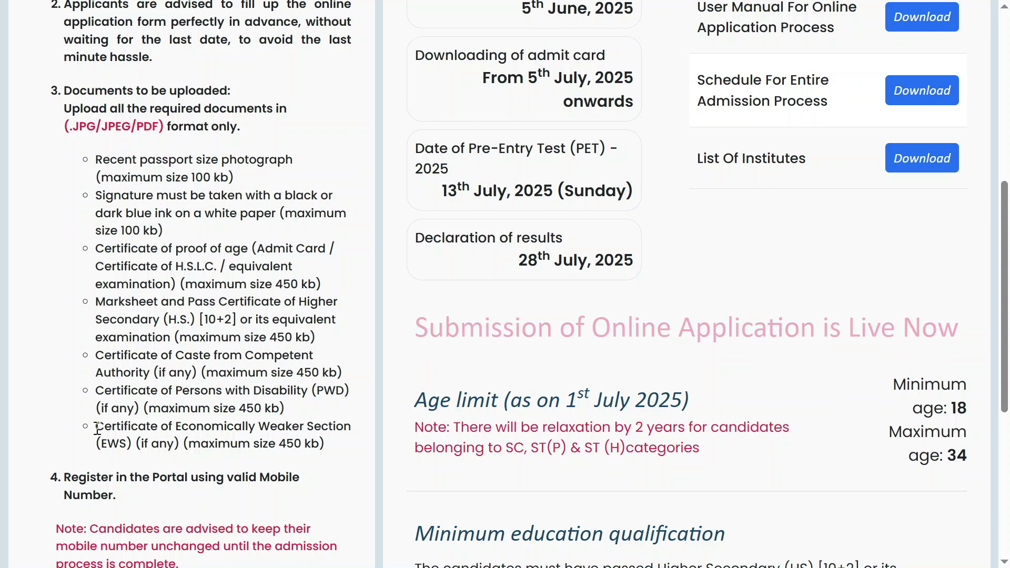
pyautogui.moveTo(96, 426); pyautogui.dragTo(329, 447)
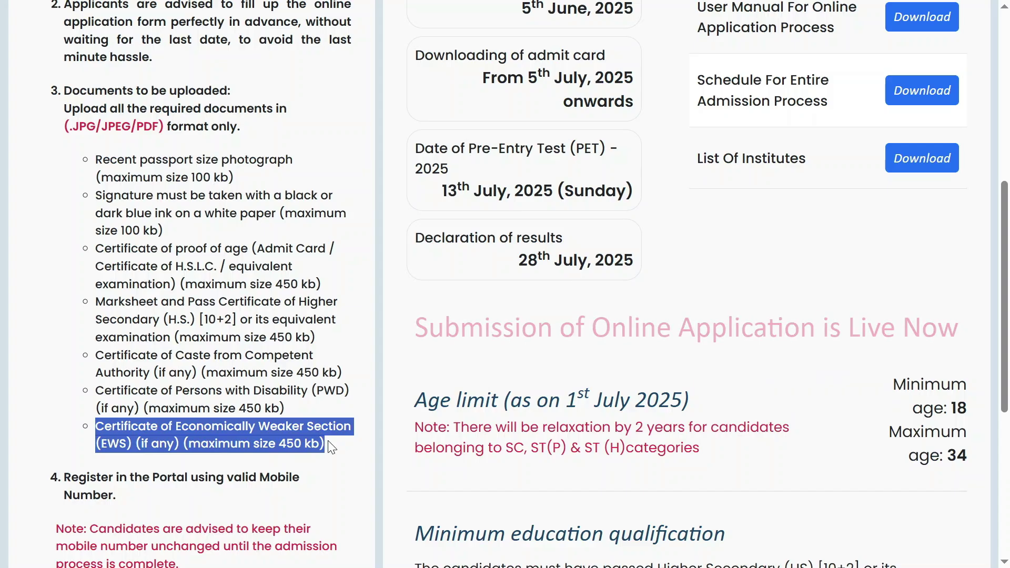
# - Highlight the ₹600 Application fee section and start a new candidate registration
pyautogui.scroll(-6, 329, 447)
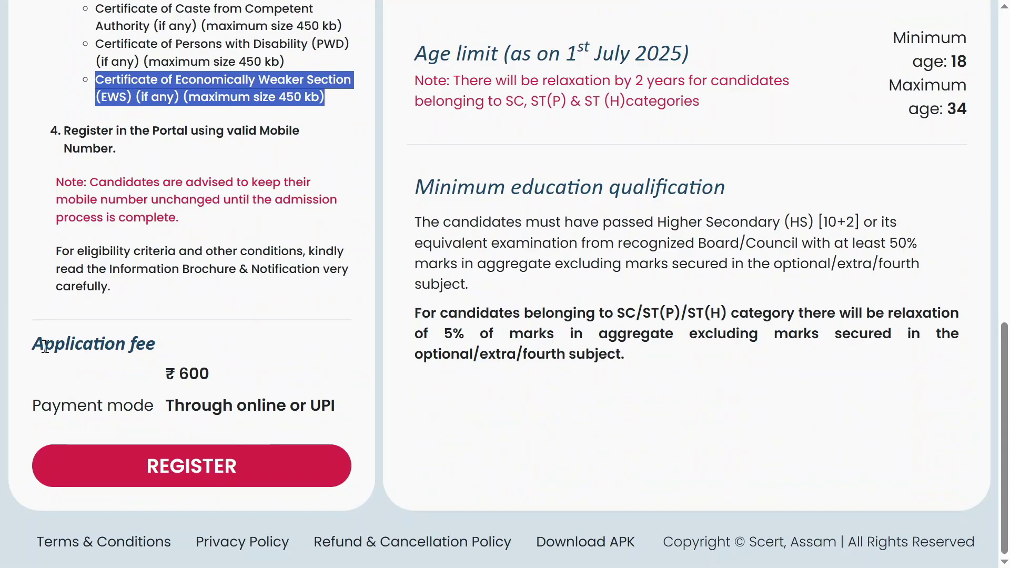
pyautogui.moveTo(34, 345); pyautogui.dragTo(156, 345)
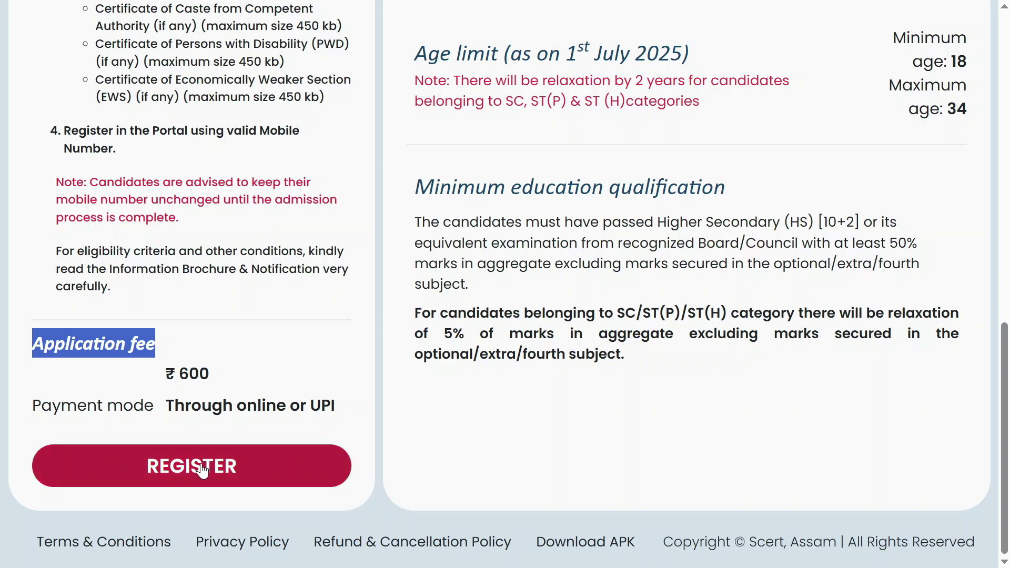
pyautogui.click(191, 479)
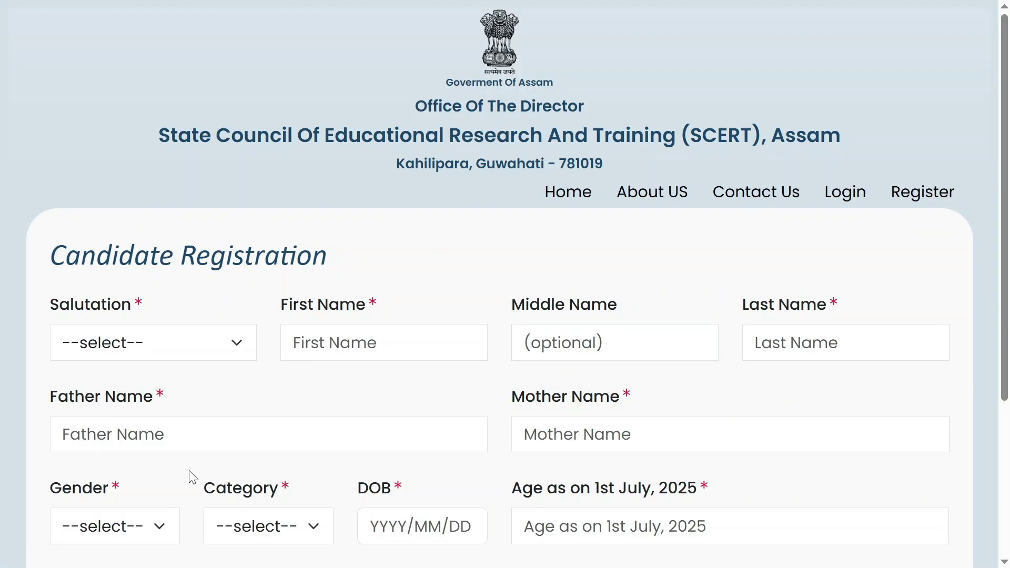
# - Choose salutation Mr. and enter the candidate's first and last names
pyautogui.click(146, 350)
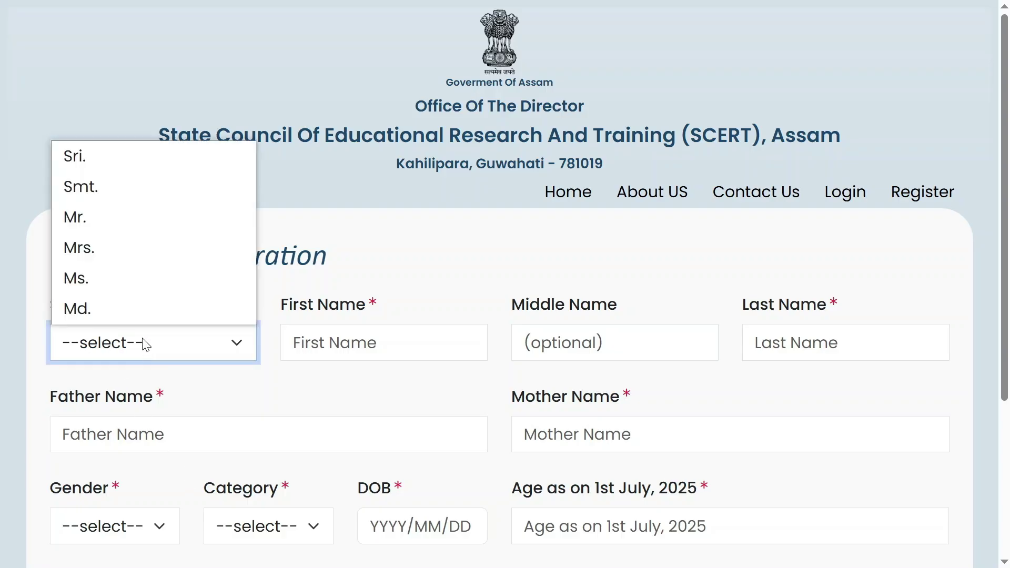
pyautogui.click(112, 219)
pyautogui.click(358, 349)
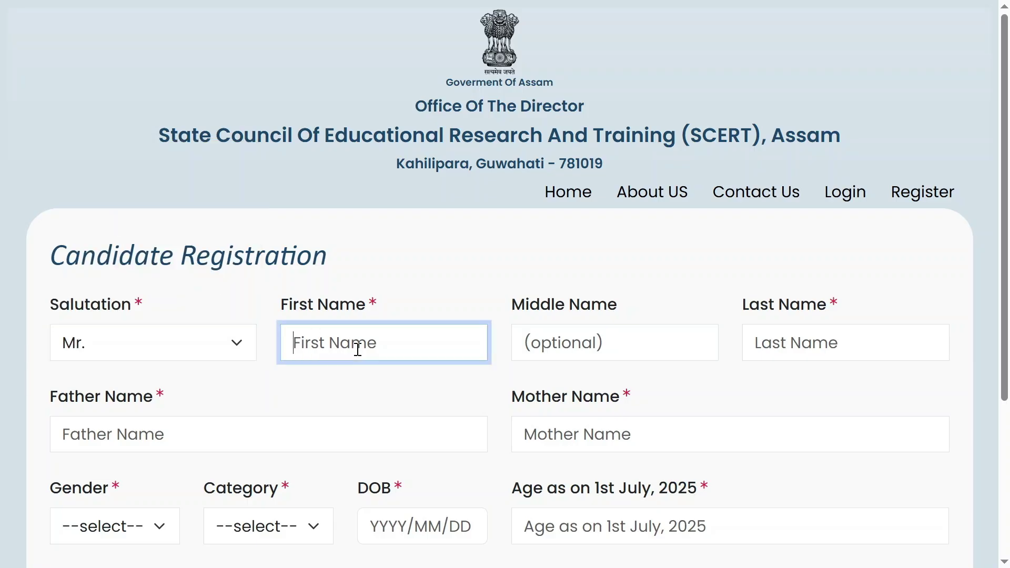
pyautogui.write('KR')
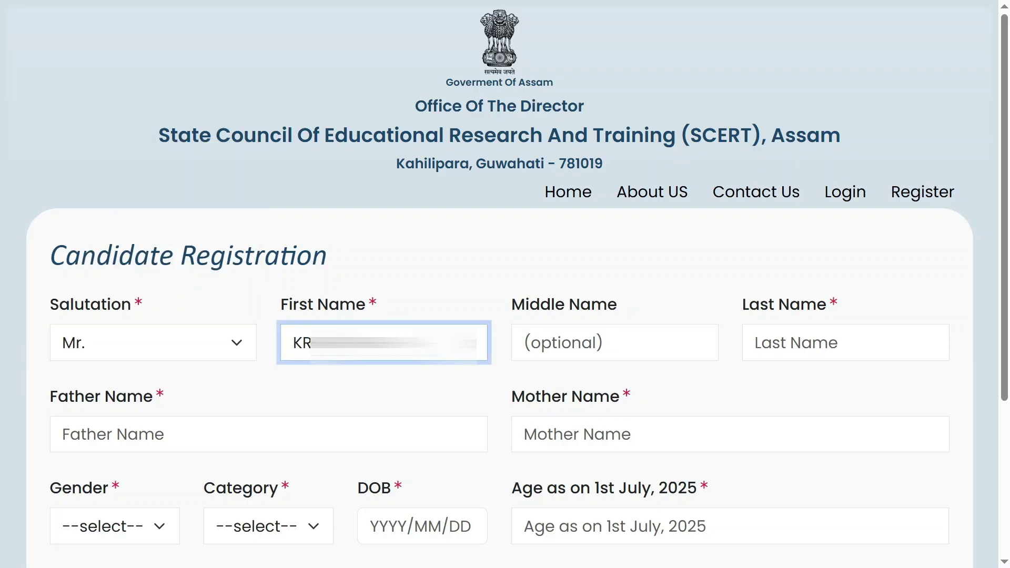
pyautogui.click(623, 337)
pyautogui.click(784, 343)
pyautogui.write('TH')
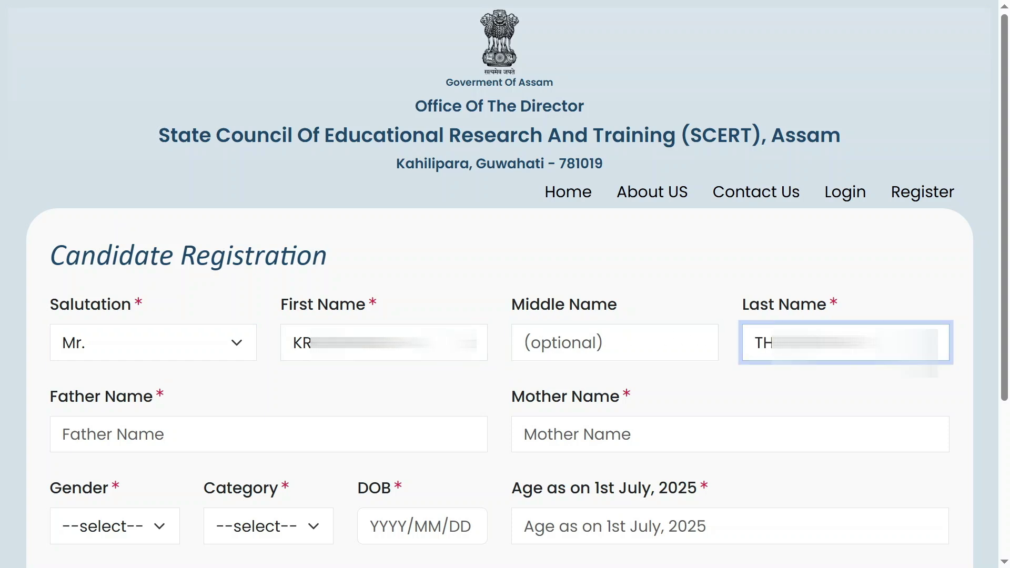
# - Enter the father's name and the mother's name
pyautogui.click(234, 435)
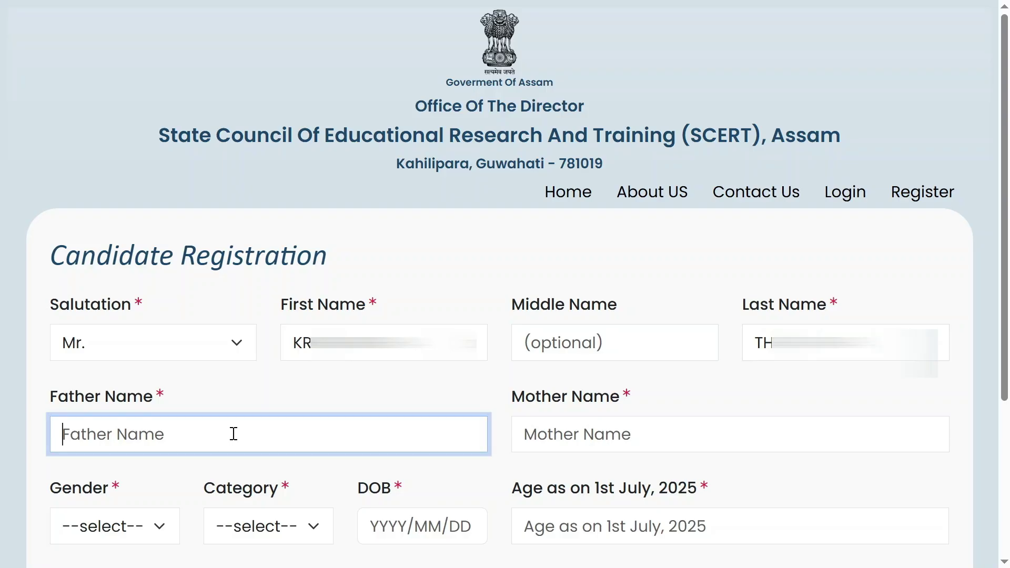
pyautogui.write('TIL')
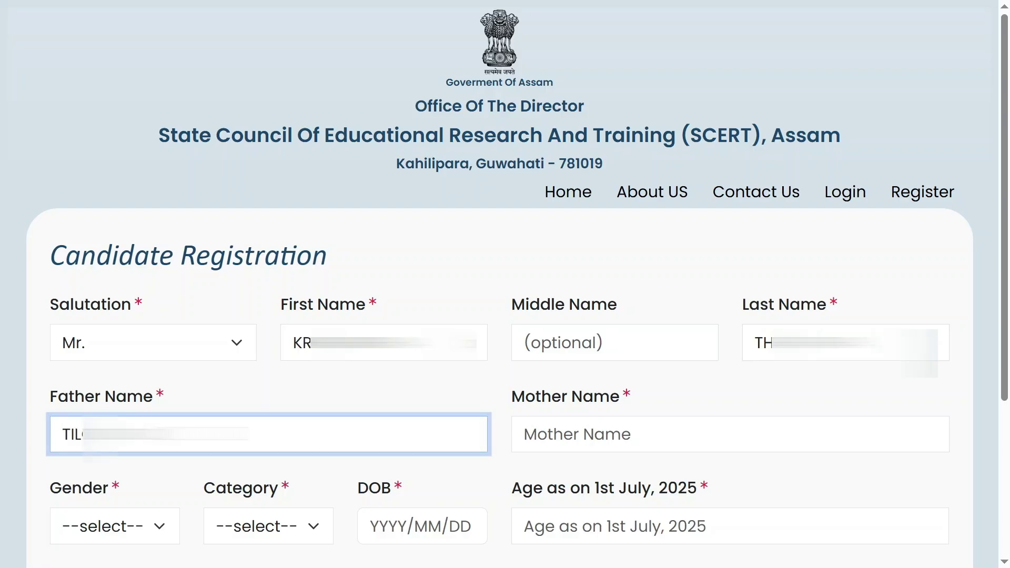
pyautogui.write('...')
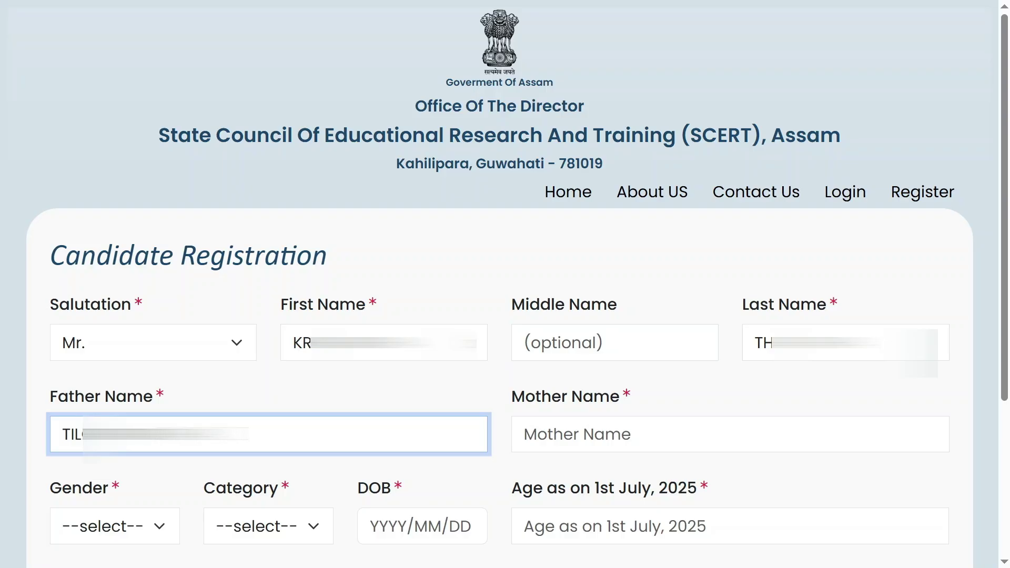
pyautogui.click(581, 436)
pyautogui.write('BISH...')
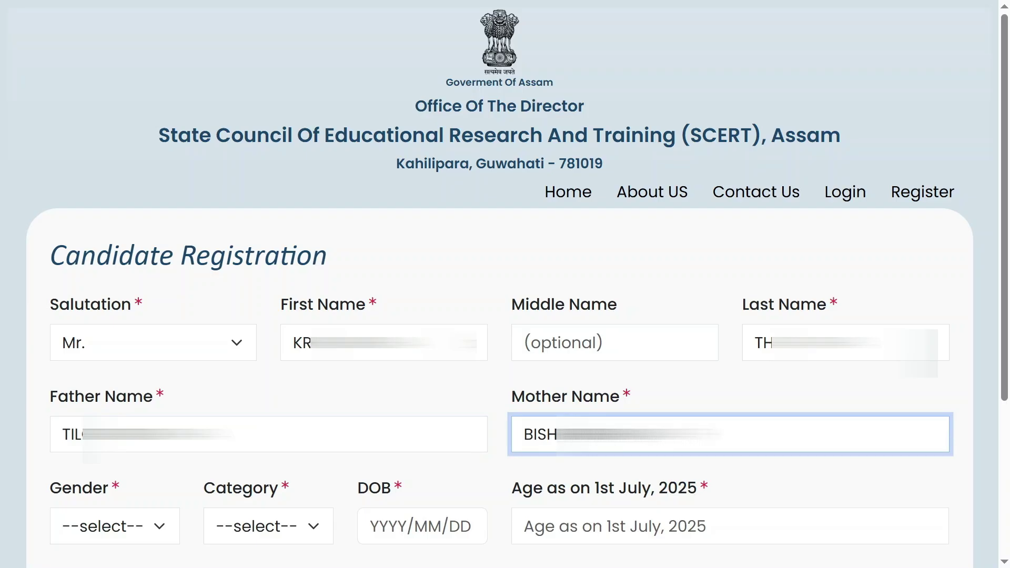
# - Set gender to Male and category to OBC/MOBC, and pick the date of birth
pyautogui.click(124, 526)
pyautogui.click(148, 432)
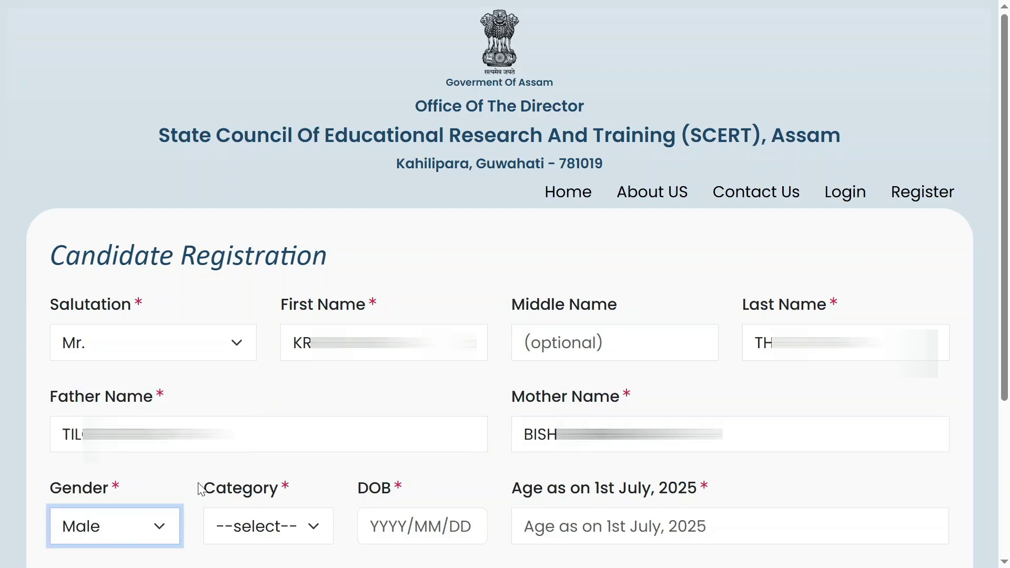
pyautogui.click(281, 526)
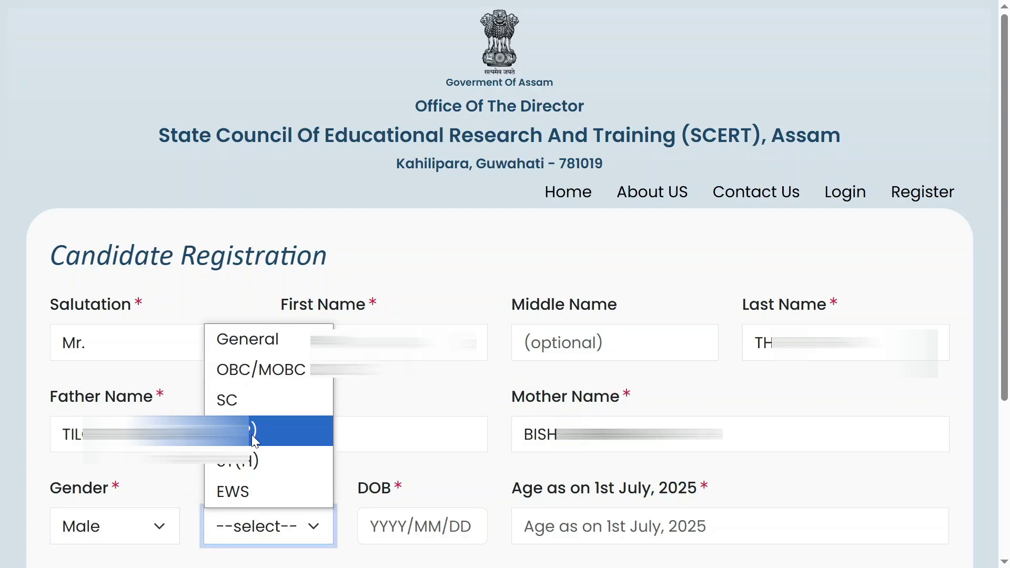
pyautogui.click(251, 375)
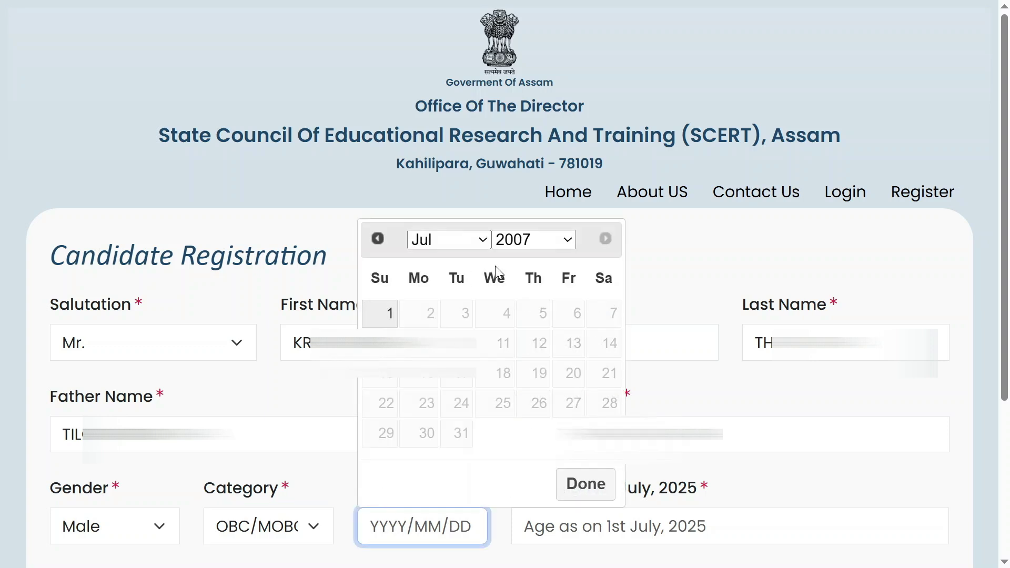
pyautogui.click(559, 243)
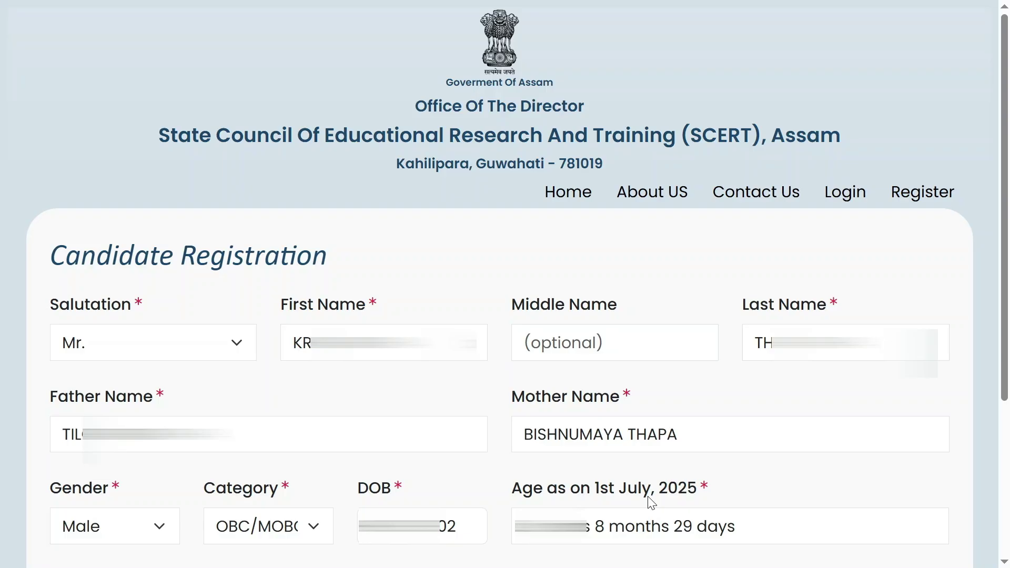
# - Choose HS PASSED, enter the phone number and e-mail address, then Save & Proceed to OTP
pyautogui.scroll(-4, 652, 503)
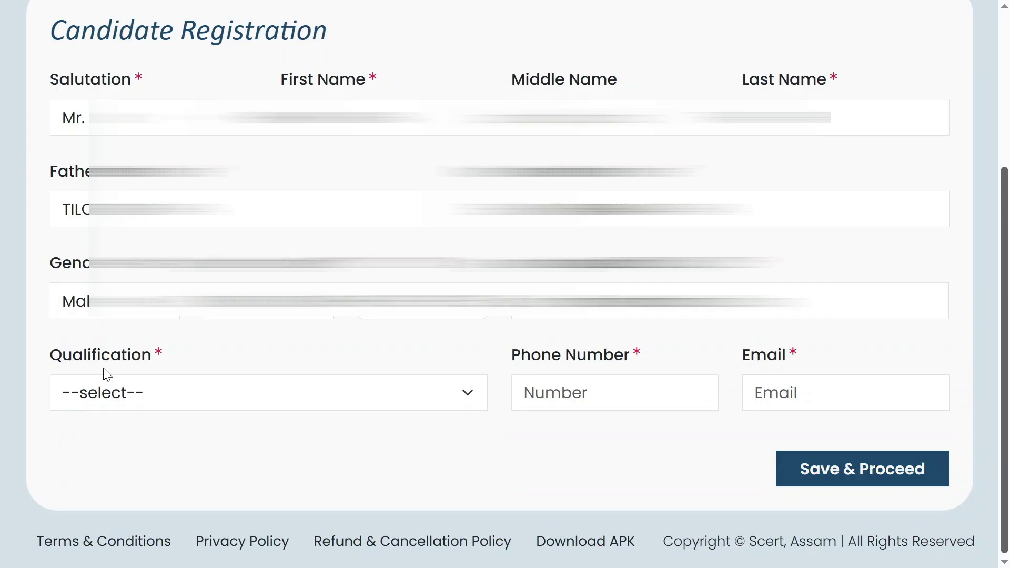
pyautogui.click(143, 393)
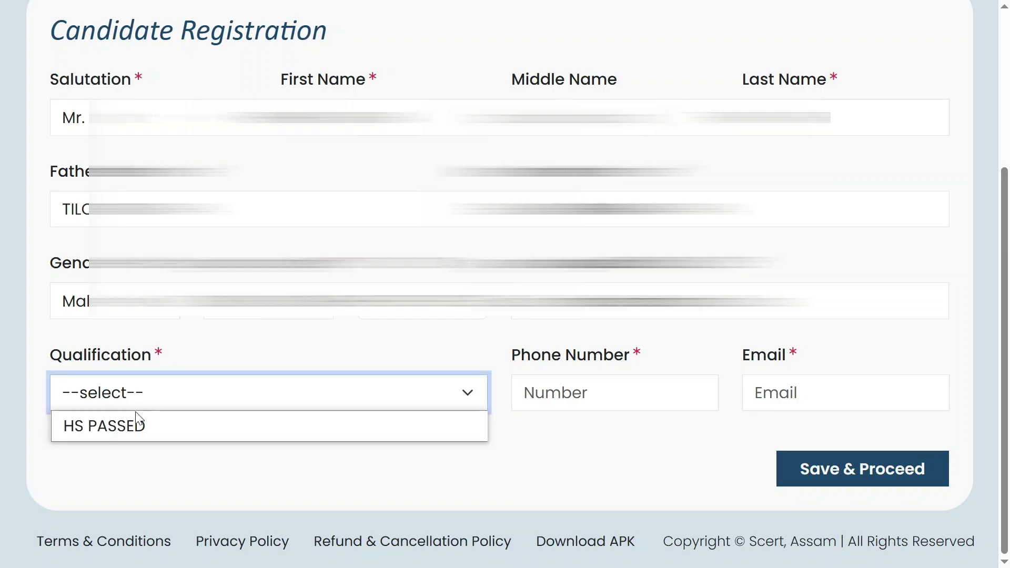
pyautogui.click(128, 426)
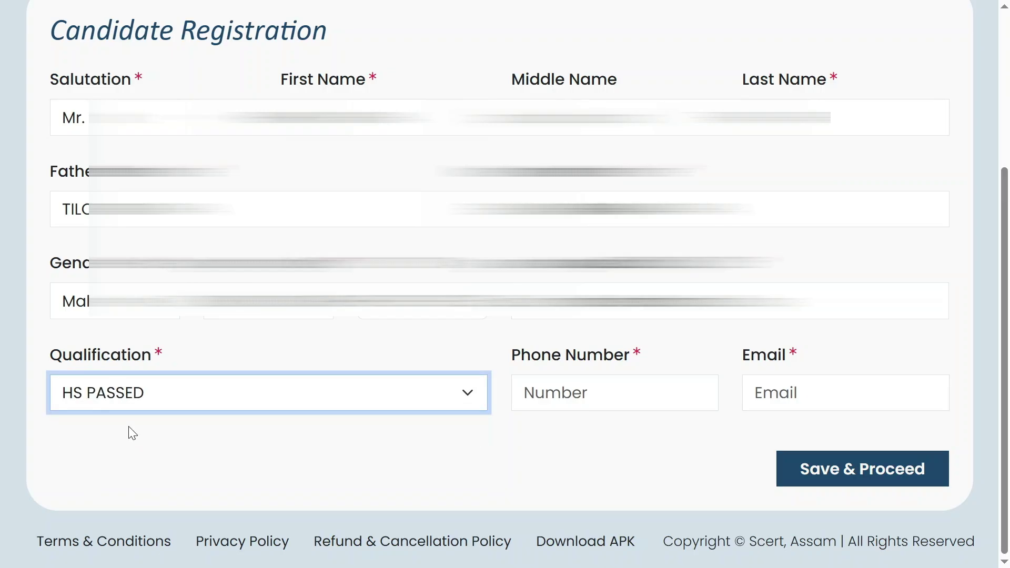
pyautogui.click(583, 393)
pyautogui.write('702')
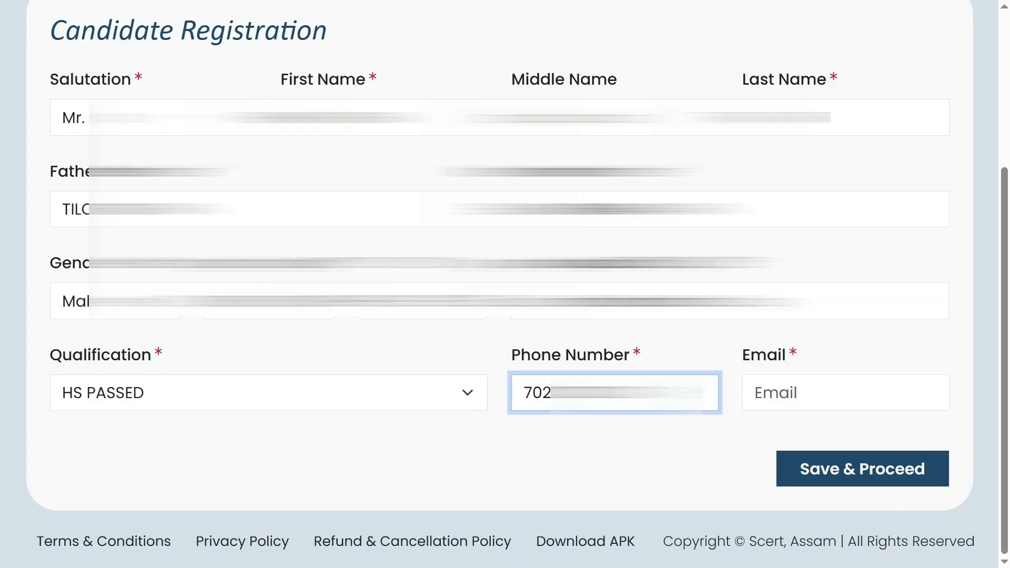
pyautogui.click(758, 390)
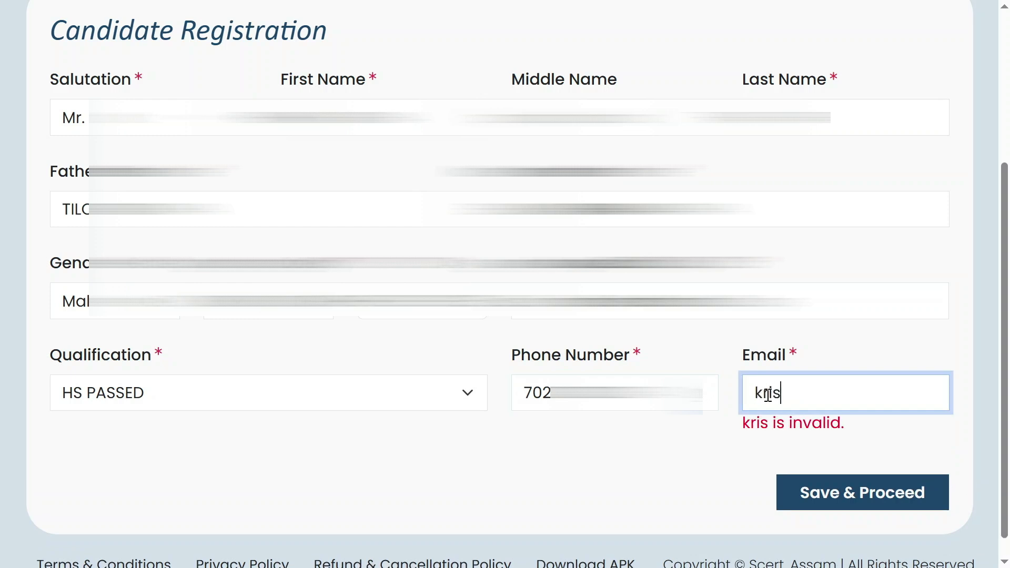
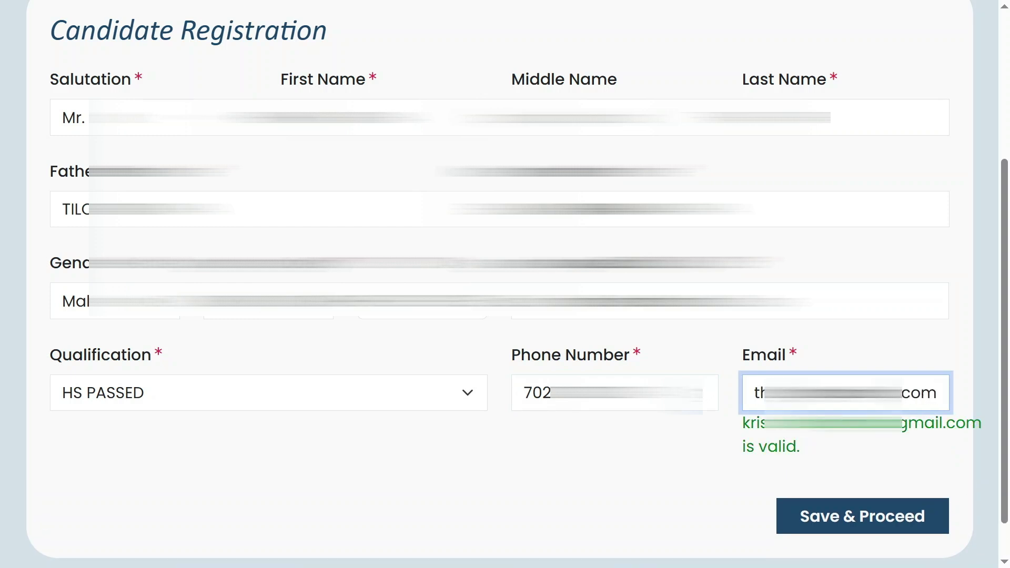
pyautogui.click(863, 524)
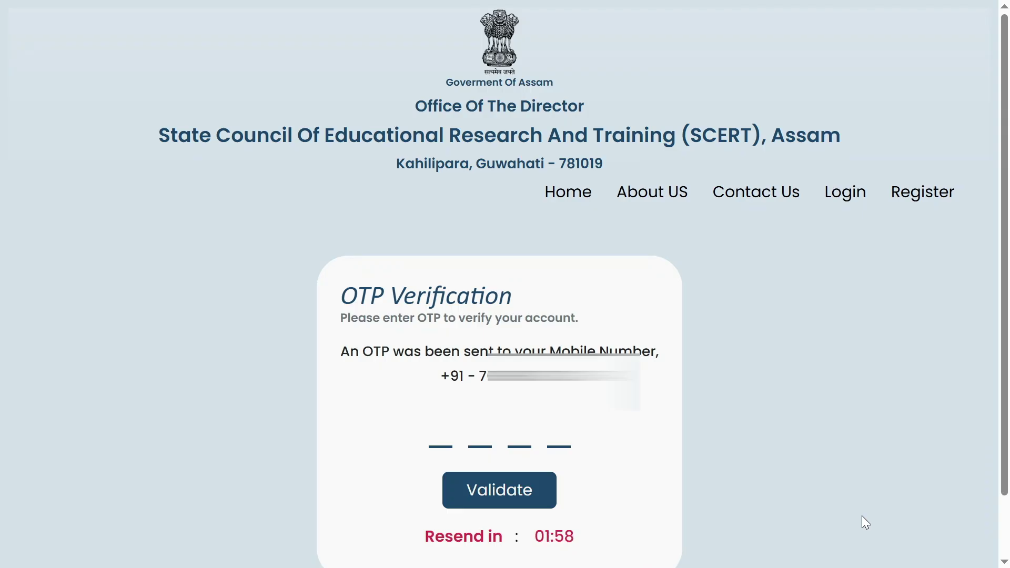
# - Validate the 4-digit OTP so the profile shows as verified
pyautogui.click(521, 497)
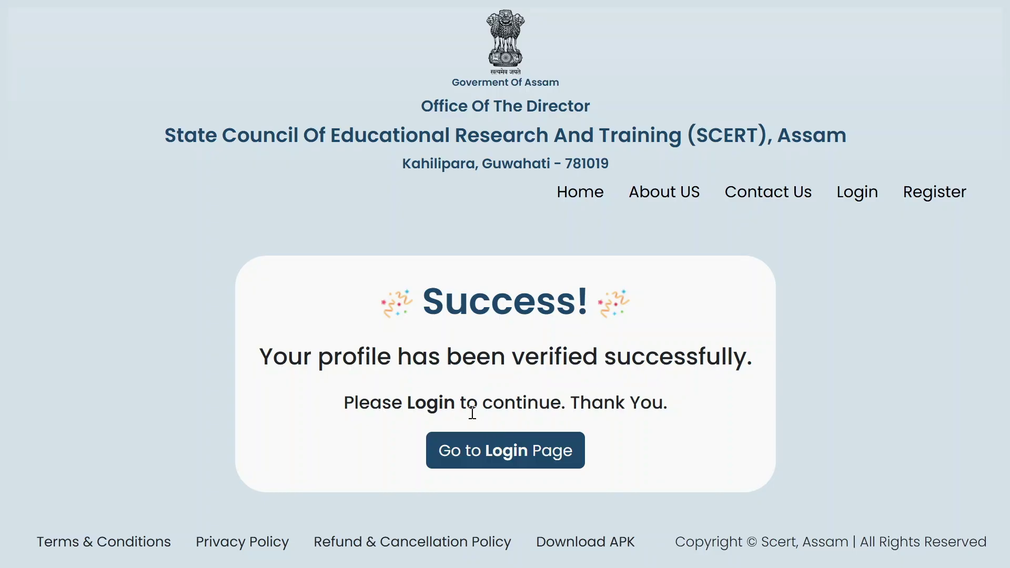
# - On the login page, sign in with the registered phone number and date of birth
pyautogui.click(526, 455)
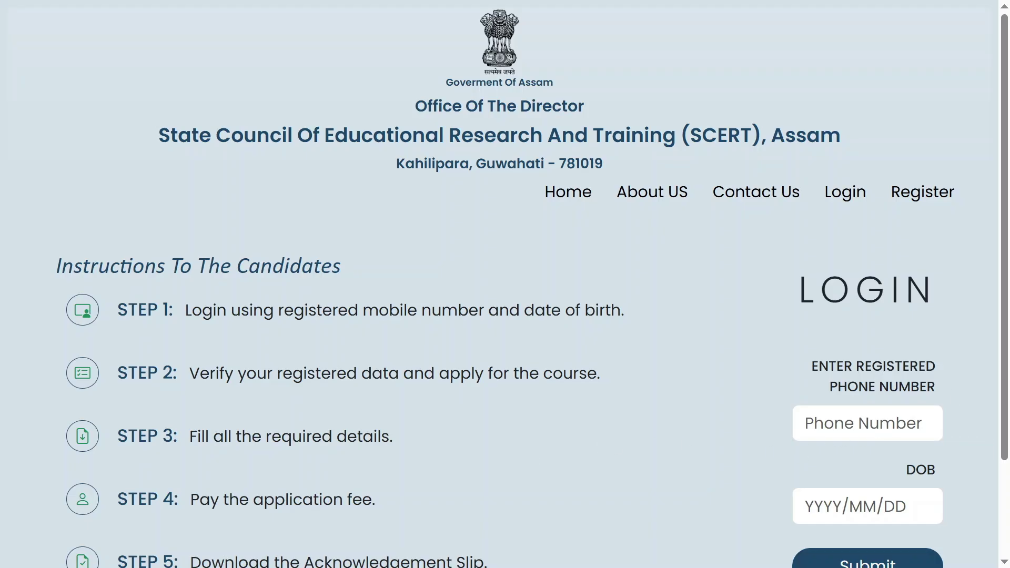
pyautogui.scroll(-2, 532, 284)
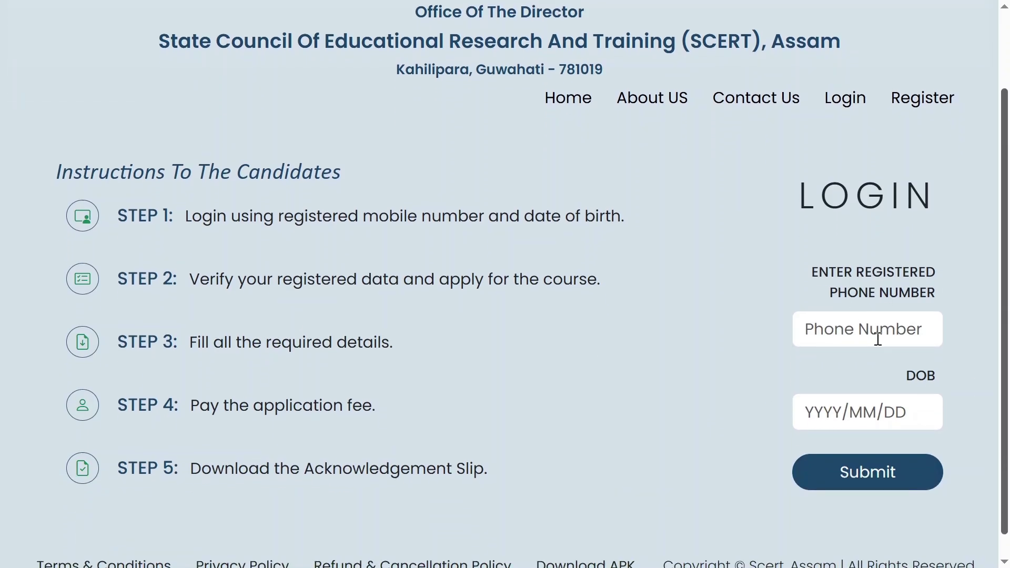
pyautogui.click(878, 339)
pyautogui.write('702')
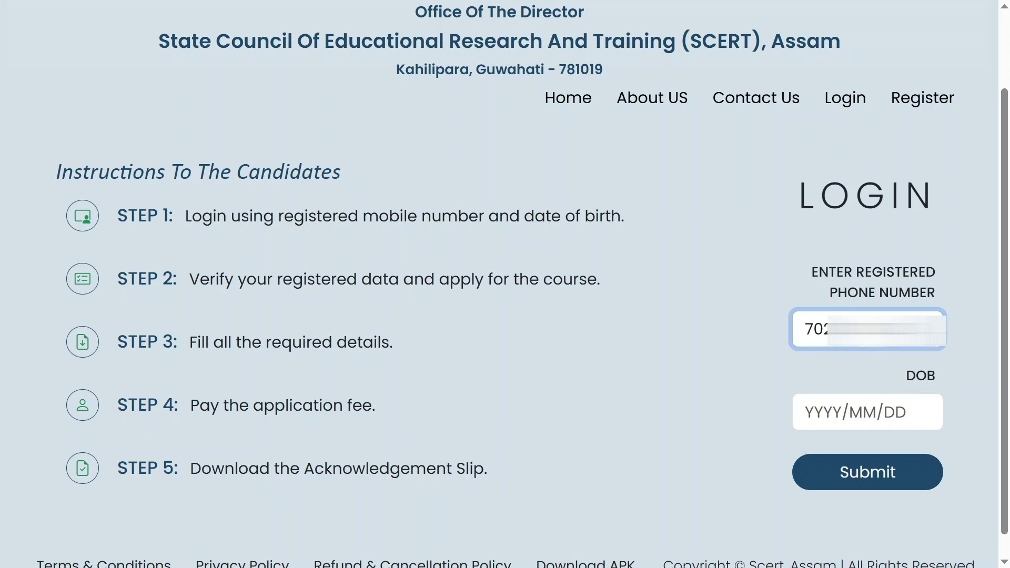
pyautogui.click(865, 415)
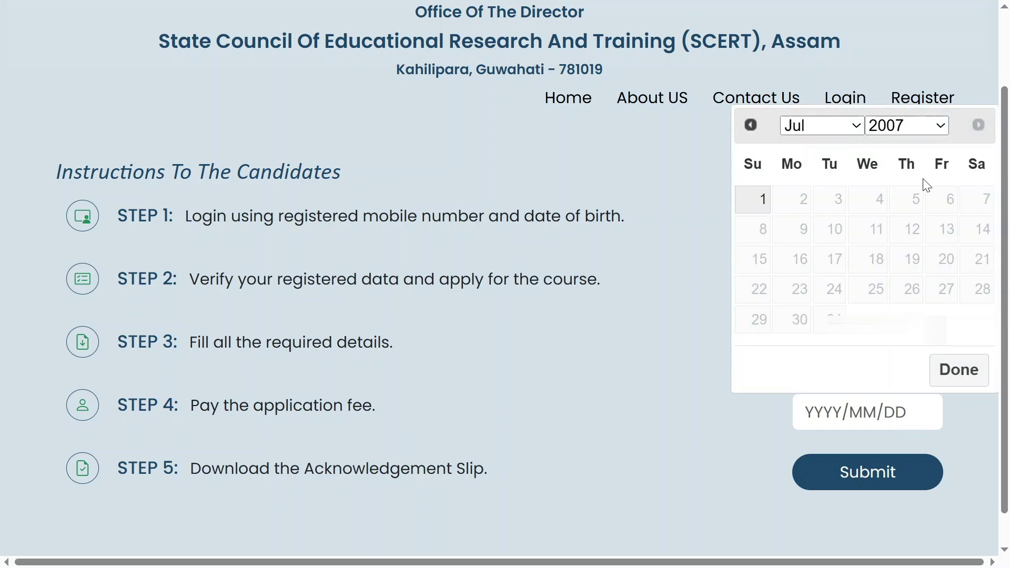
pyautogui.press('Return')
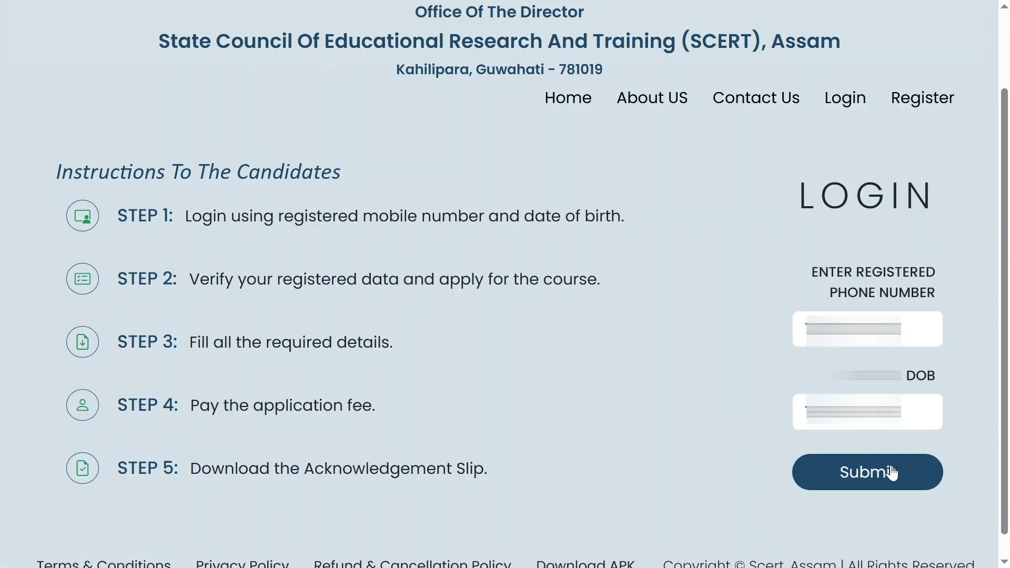
pyautogui.click(880, 477)
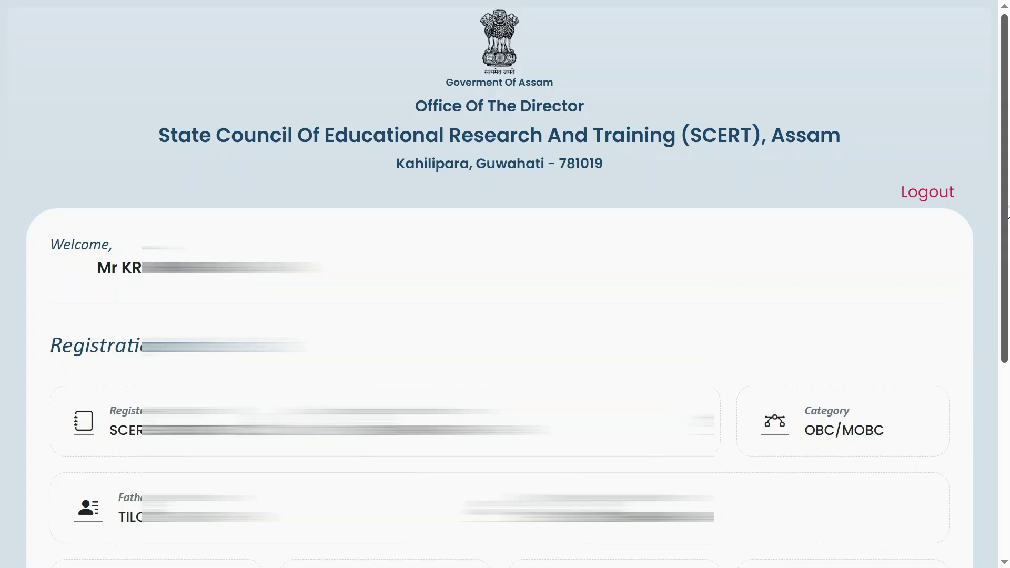
# - Scroll past the registration details and proceed to complete the application form
pyautogui.scroll(-5, 457, 475)
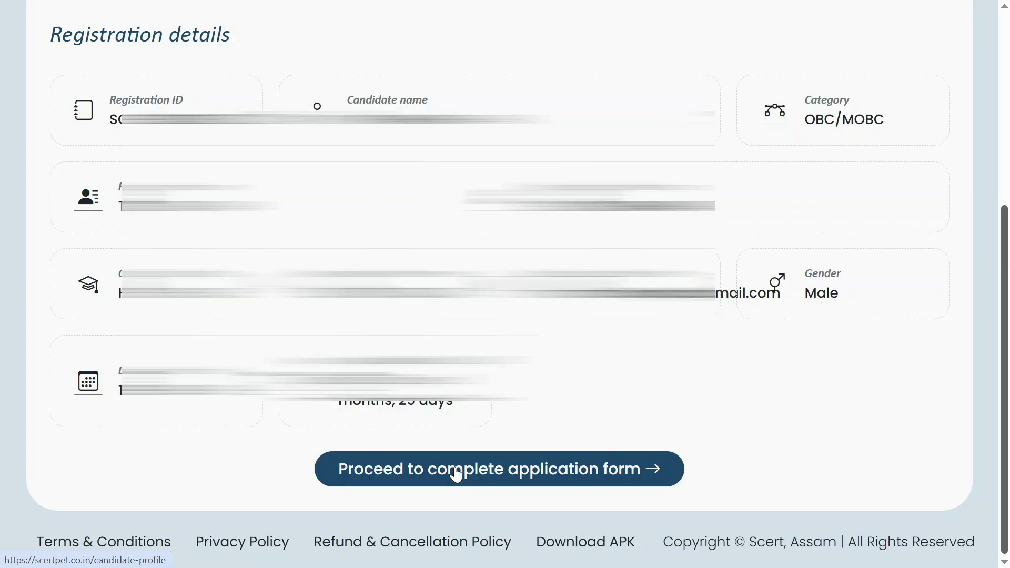
pyautogui.click(458, 475)
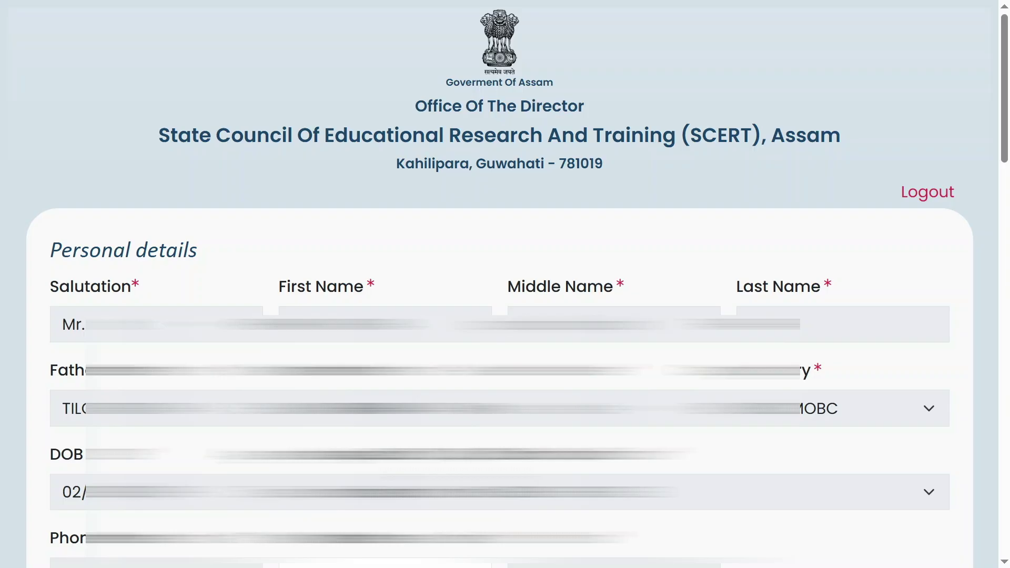
# - Enter the permanent address and the post office
pyautogui.scroll(-10, 410, 144)
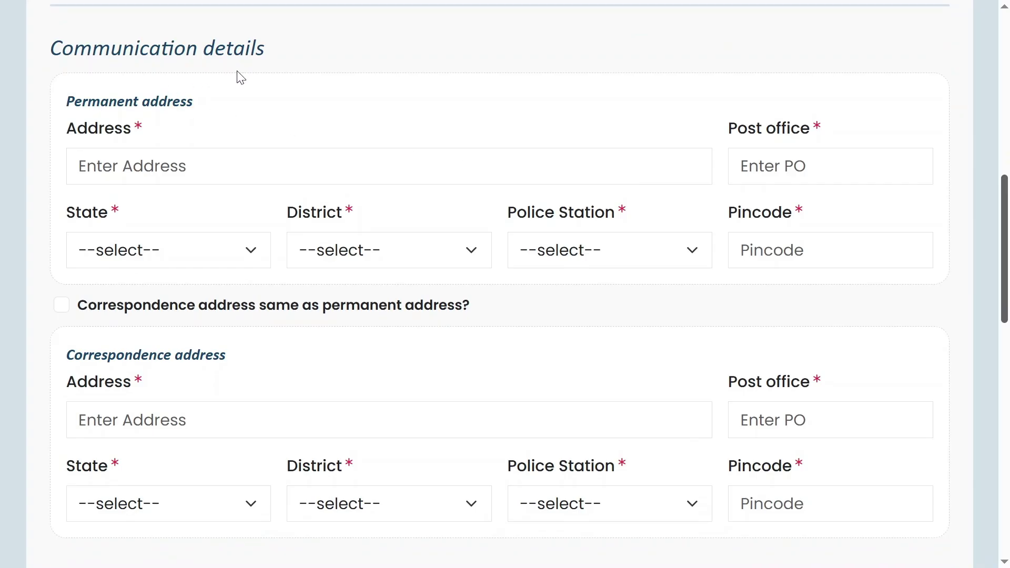
pyautogui.click(133, 171)
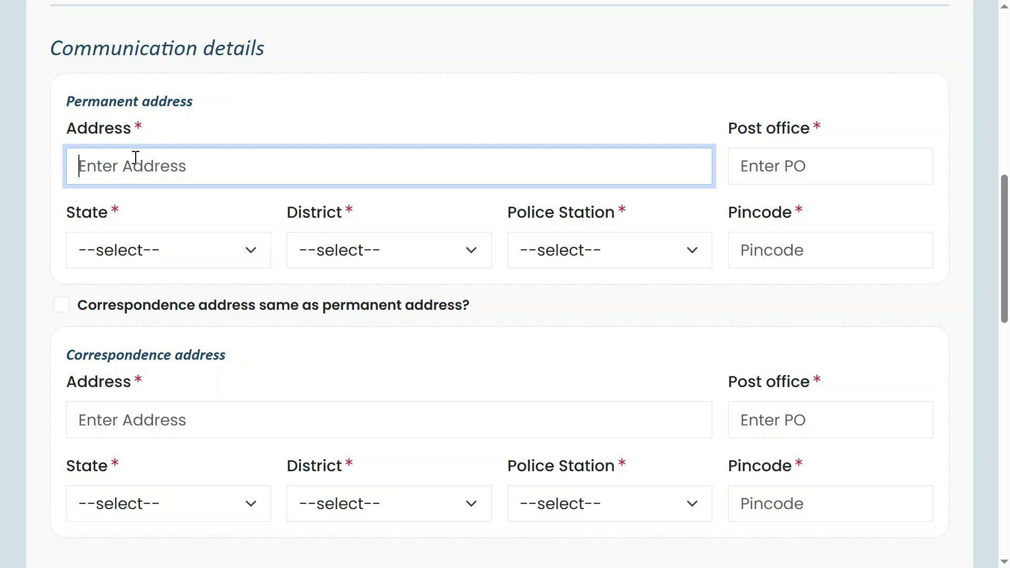
pyautogui.write('VILL - TEXXXXX')
pyautogui.click(768, 170)
pyautogui.write('TELXXXXXXXX')
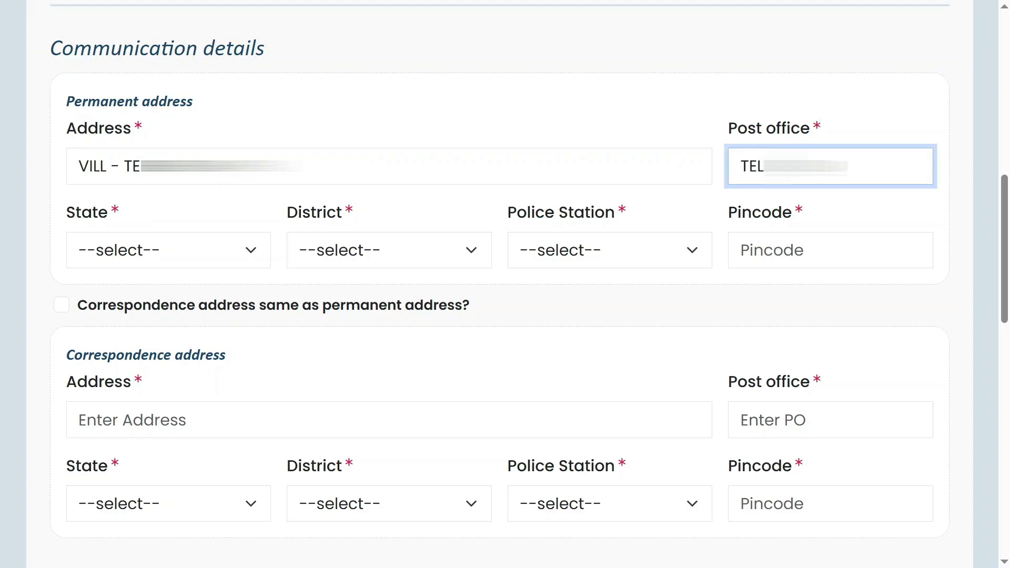
# - Select state ASSAM, district DHEMAJI and police station SIMENCHAPORI PS
pyautogui.click(190, 253)
pyautogui.press('Down')
pyautogui.press('Return')
pyautogui.click(392, 257)
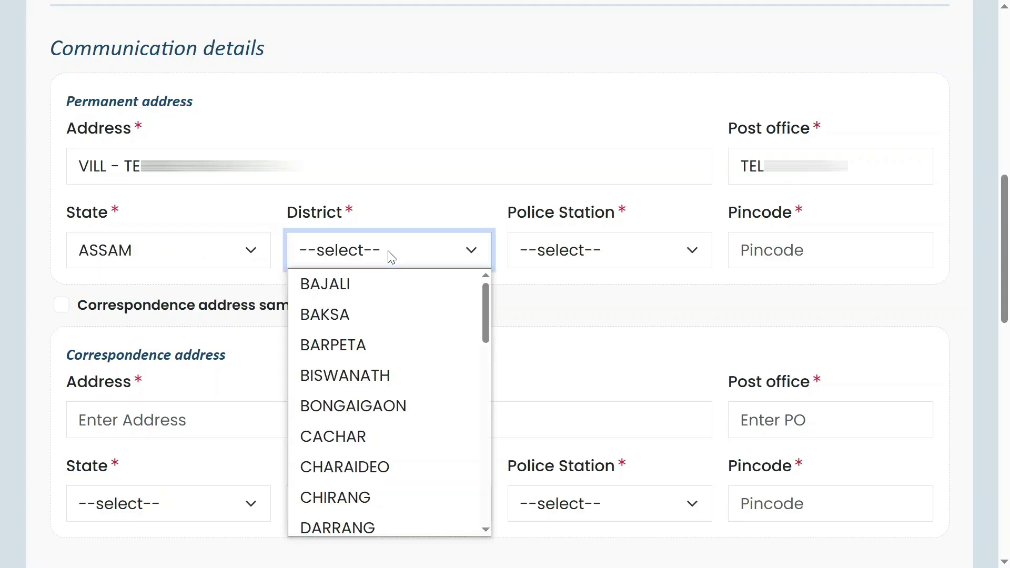
pyautogui.write('dh')
pyautogui.press('Return')
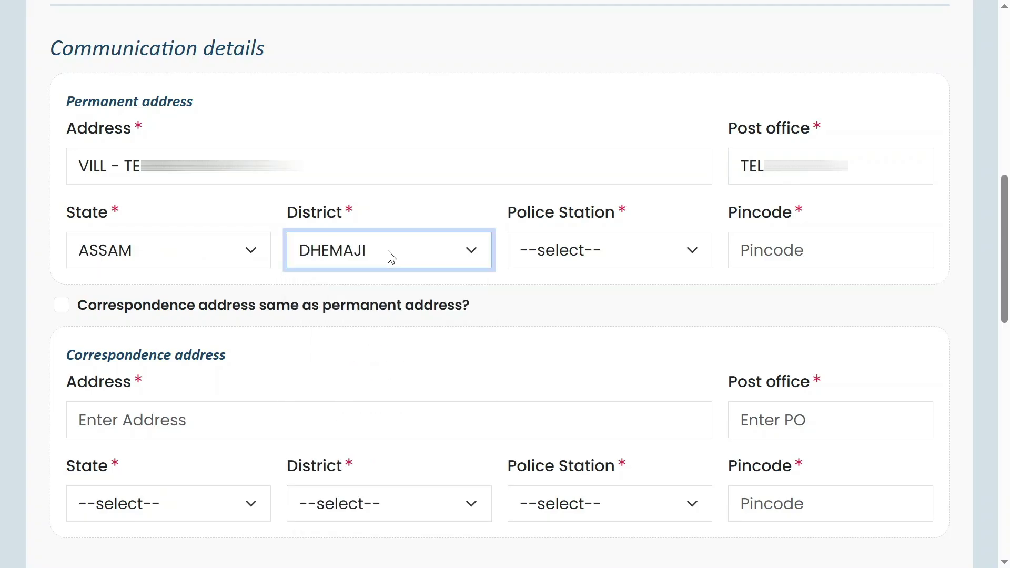
pyautogui.click(632, 250)
pyautogui.write('sim')
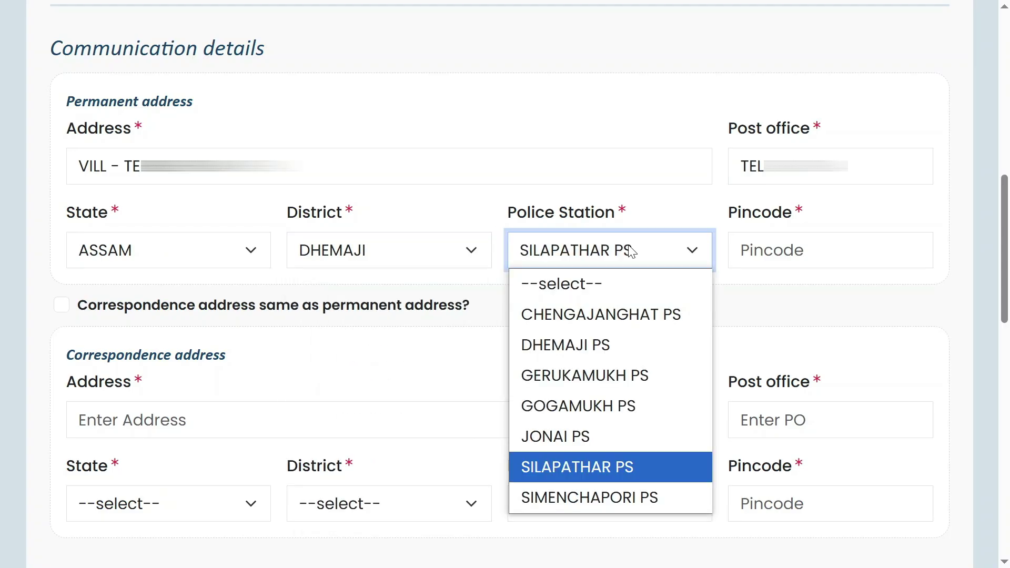
pyautogui.press('Return')
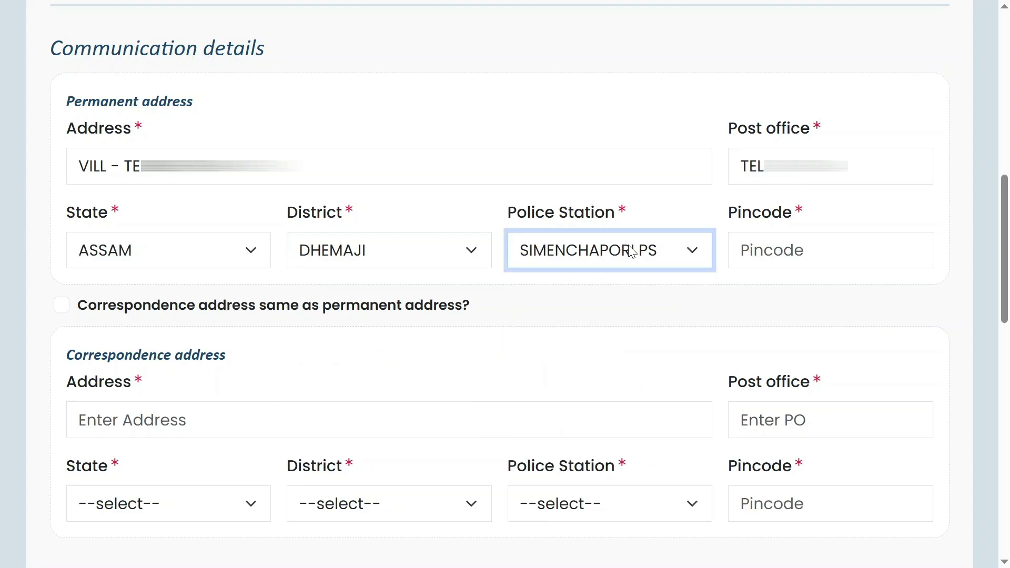
# - Enter the pincode and make the correspondence address the same as the permanent one
pyautogui.click(791, 253)
pyautogui.write('787061')
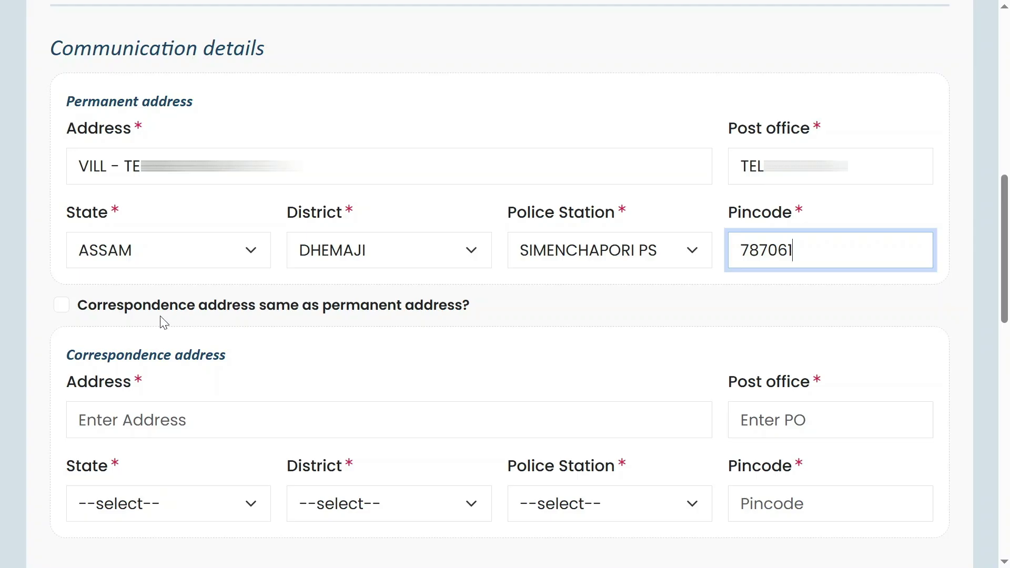
pyautogui.click(66, 309)
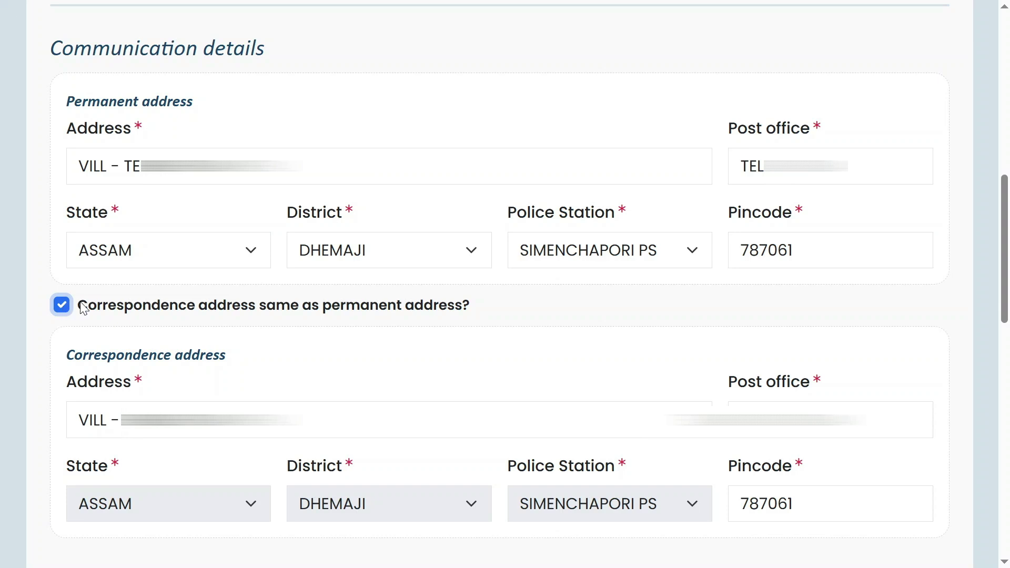
pyautogui.scroll(-10, 373, 241)
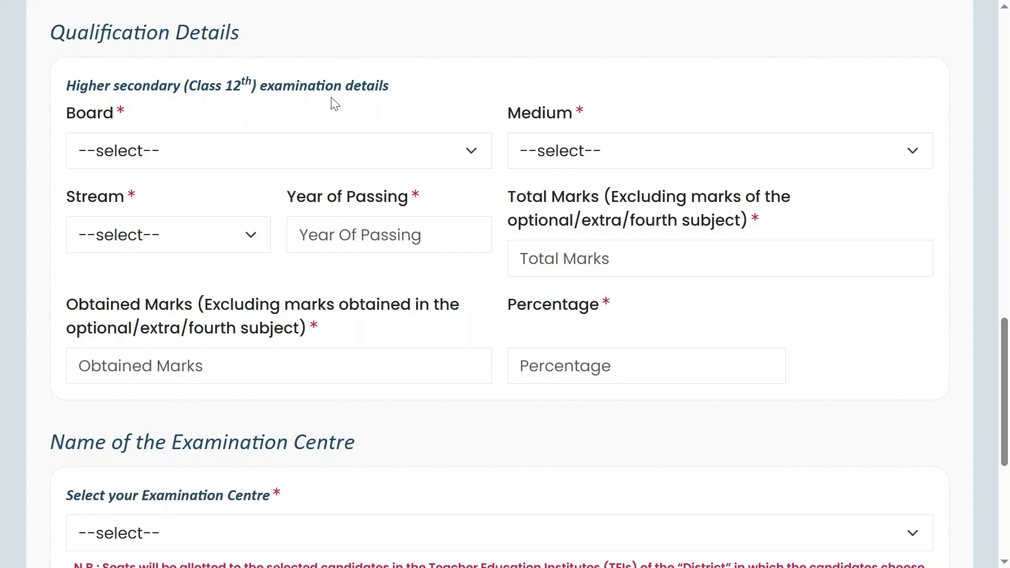
# - Set the Class 12 board to AHSEC, medium to Assamese and stream to Arts & Others
pyautogui.click(238, 158)
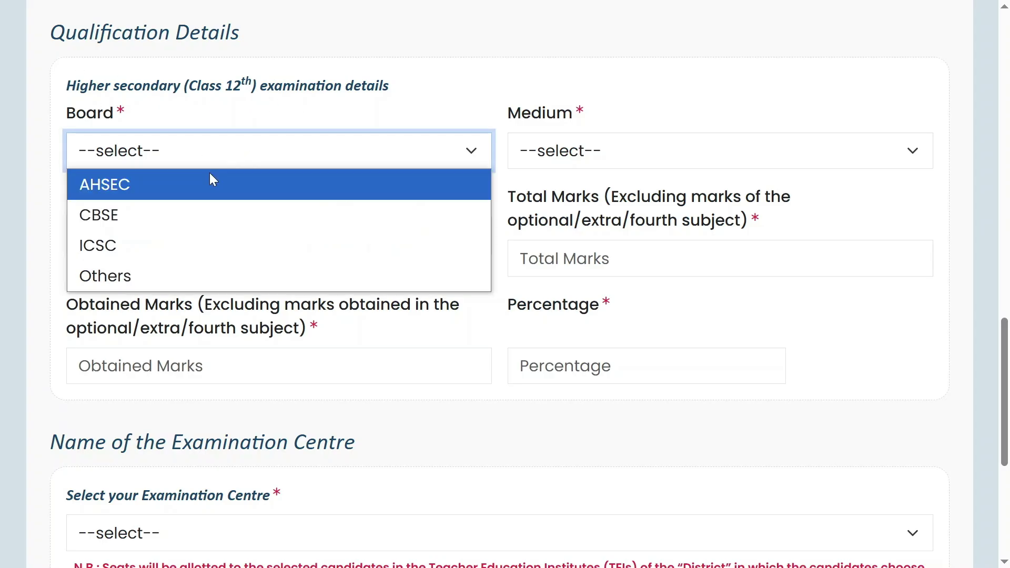
pyautogui.click(168, 185)
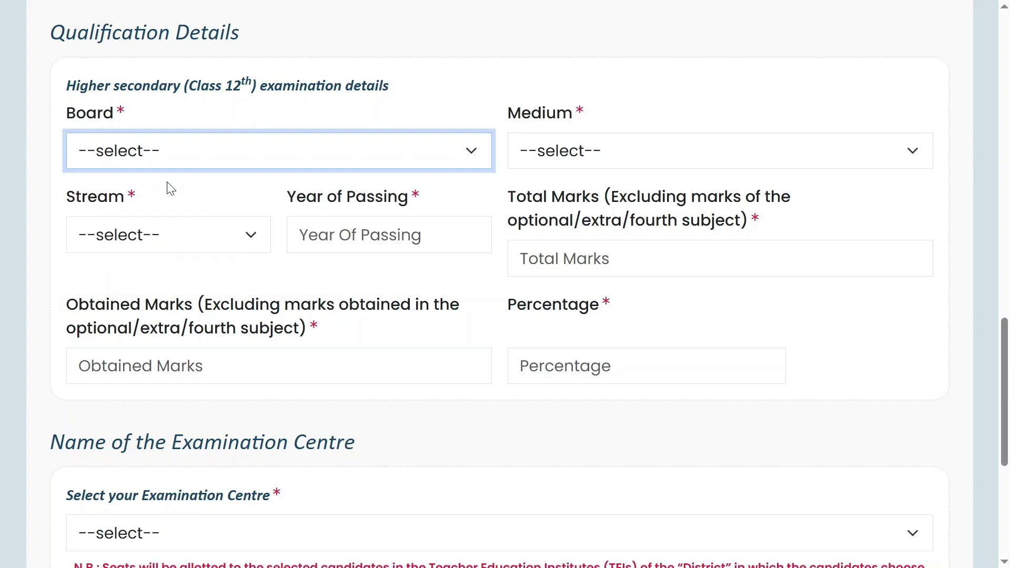
pyautogui.click(625, 158)
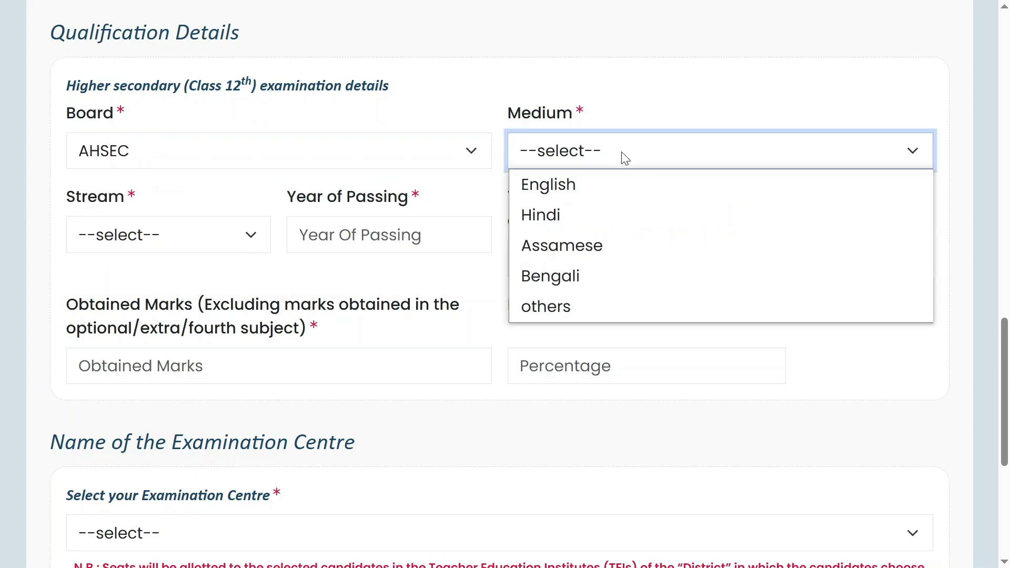
pyautogui.click(587, 247)
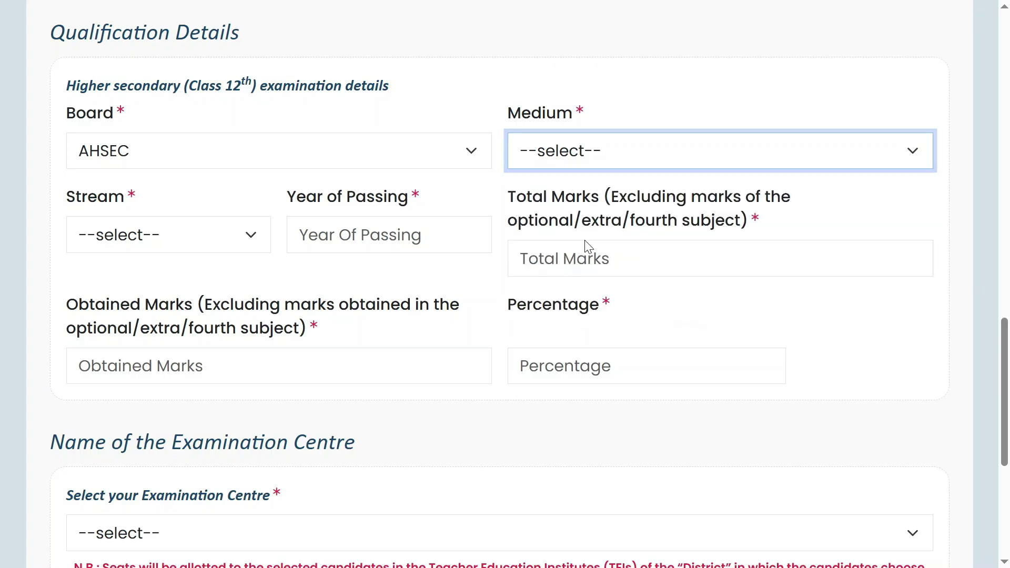
pyautogui.click(153, 249)
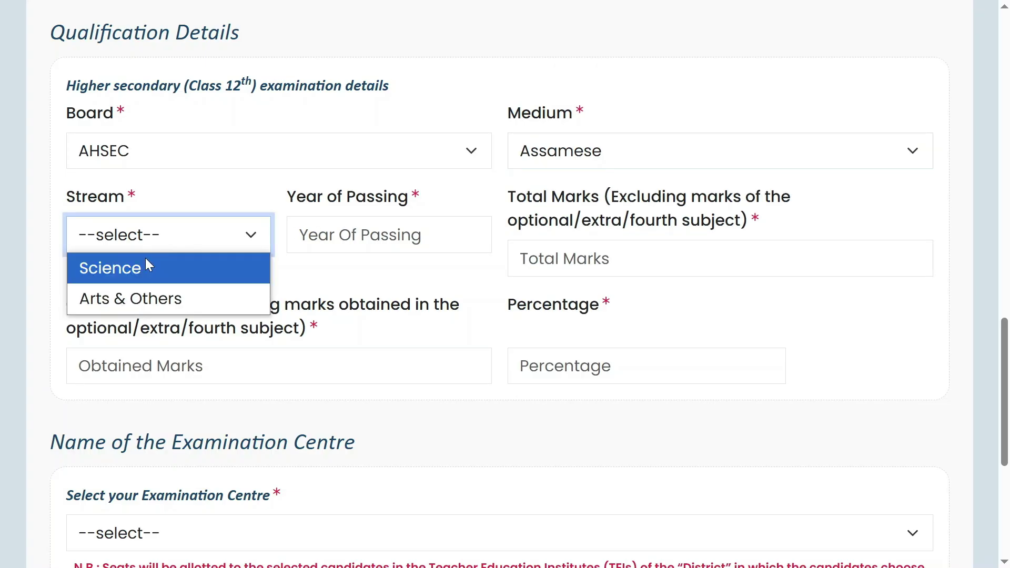
pyautogui.click(142, 299)
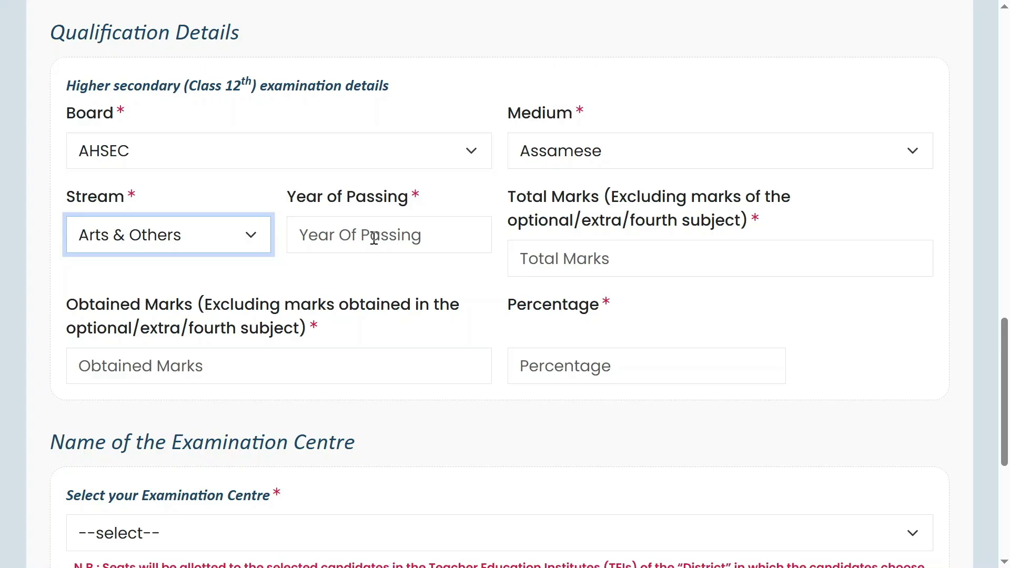
# - Enter the year of passing, 500 total marks and 294 obtained marks, giving 58.80%
pyautogui.click(374, 238)
pyautogui.write('20')
pyautogui.press('Tab')
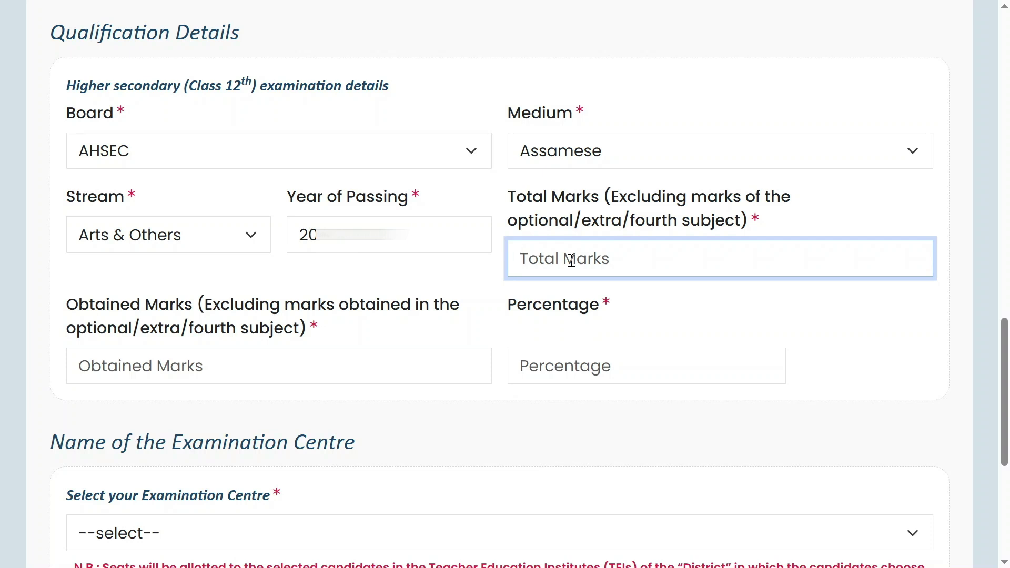
pyautogui.write('500')
pyautogui.click(150, 372)
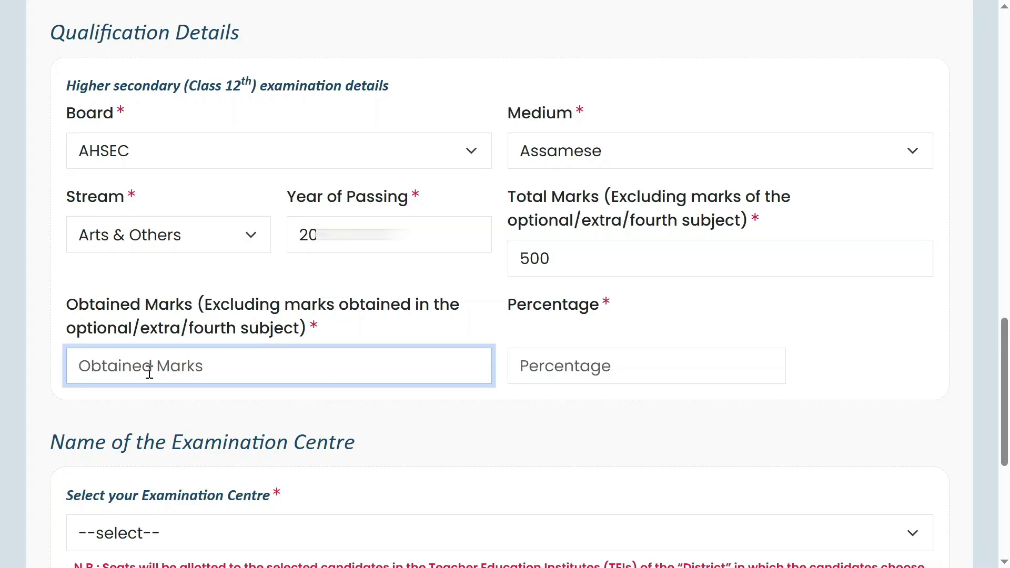
pyautogui.write('294')
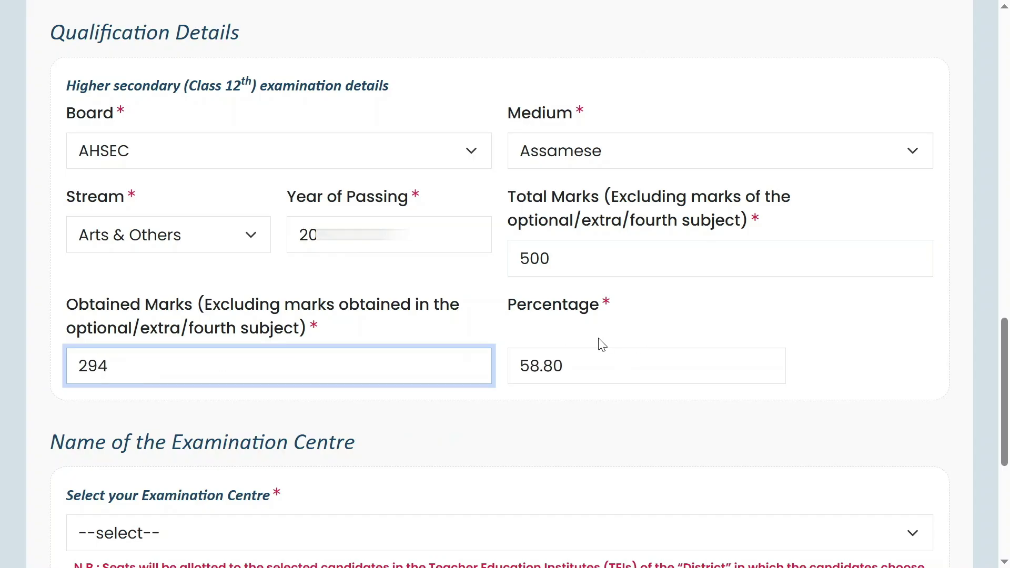
pyautogui.moveTo(517, 305); pyautogui.dragTo(616, 317)
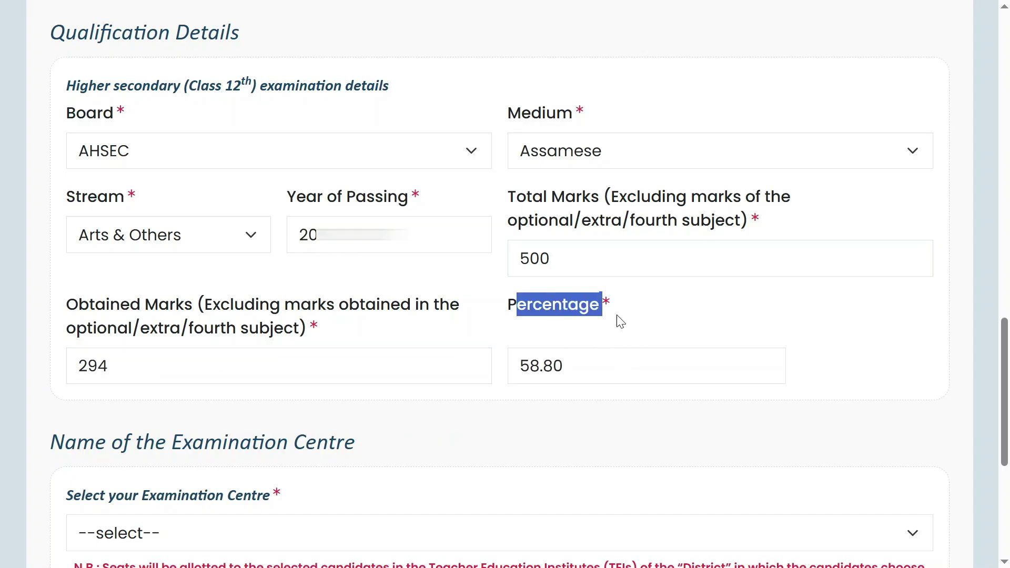
pyautogui.click(639, 351)
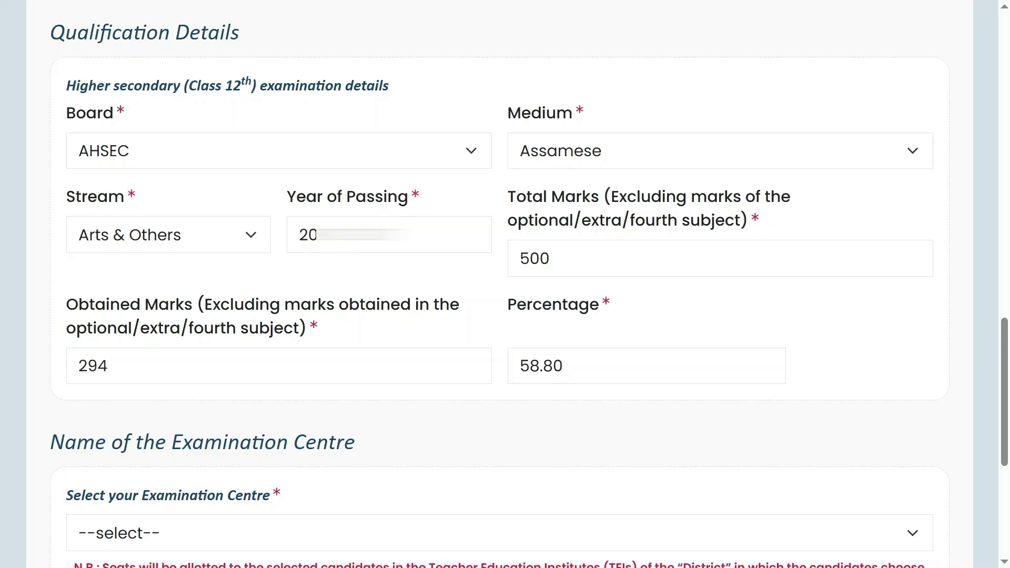
pyautogui.scroll(-5, 458, 239)
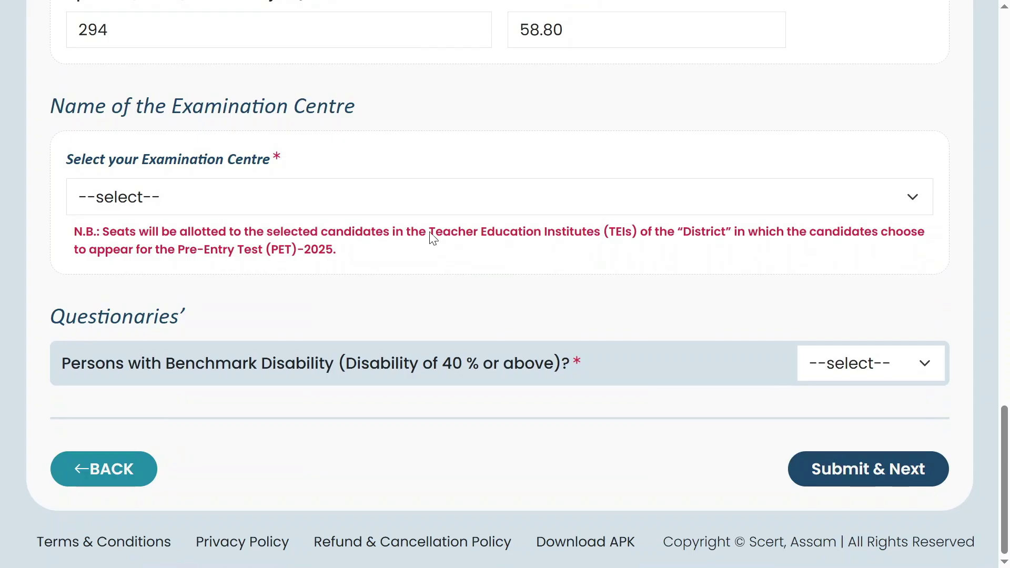
# - Select Dhemaji as the examination centre
pyautogui.click(220, 205)
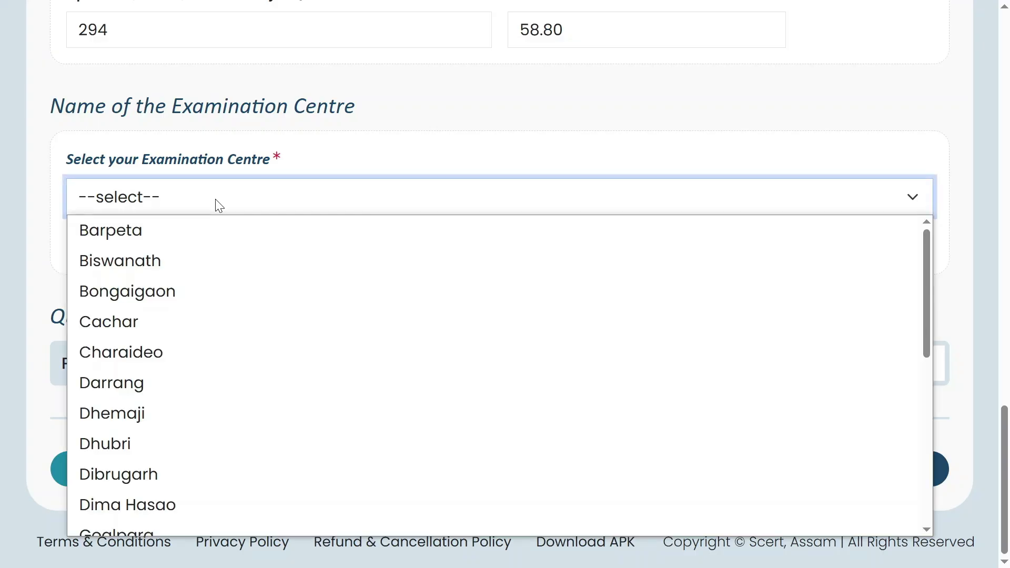
pyautogui.scroll(-3, 129, 338)
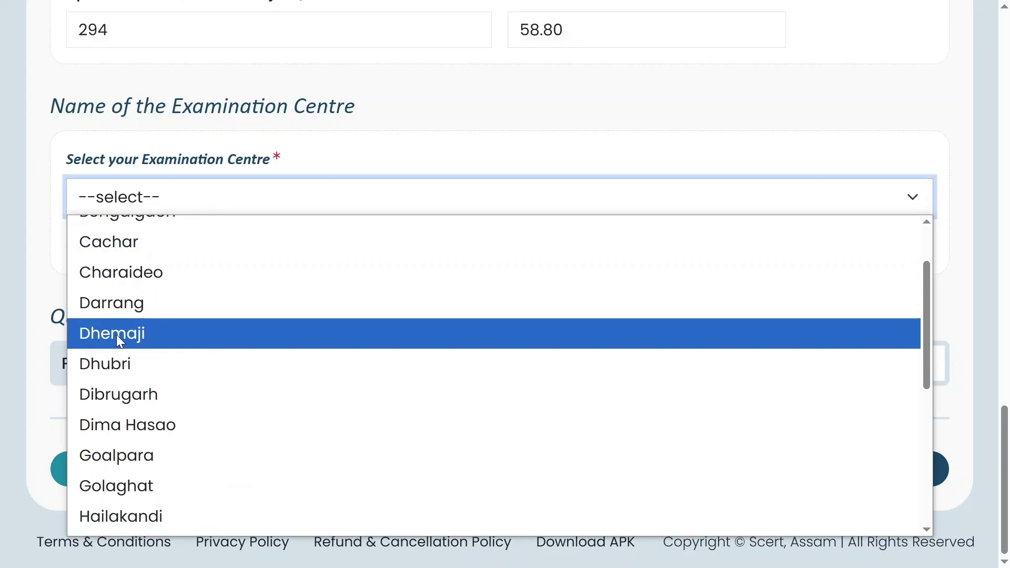
pyautogui.scroll(-1, 117, 339)
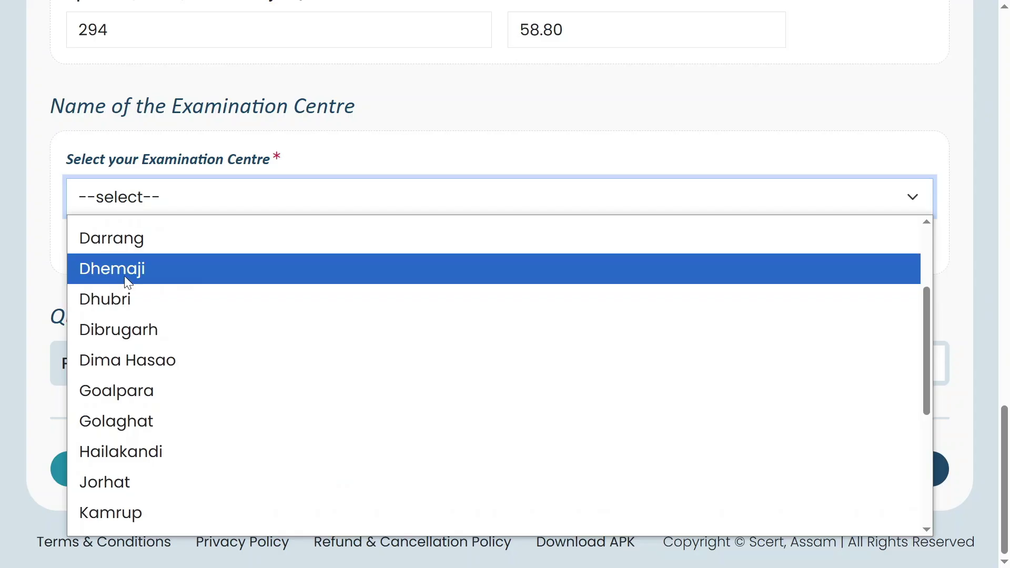
pyautogui.click(124, 276)
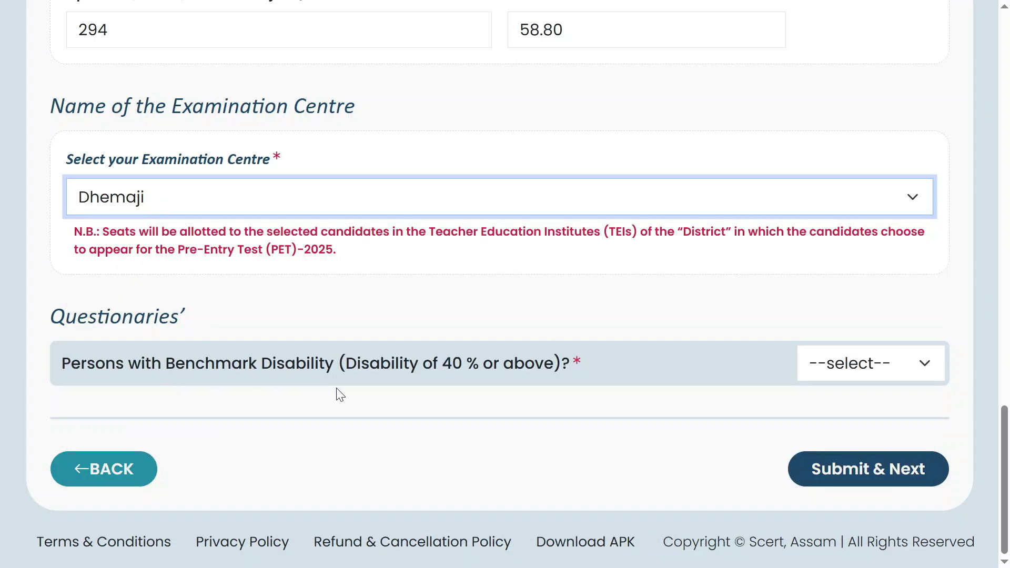
# - Answer NO to the benchmark disability question, then Submit & Next and acknowledge the success message
pyautogui.click(880, 371)
pyautogui.click(829, 427)
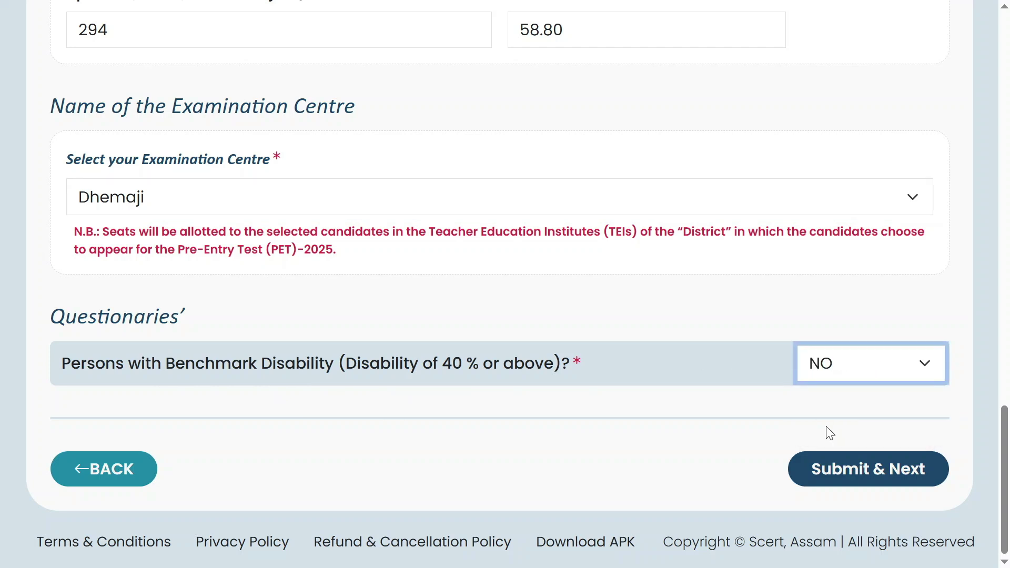
pyautogui.click(897, 480)
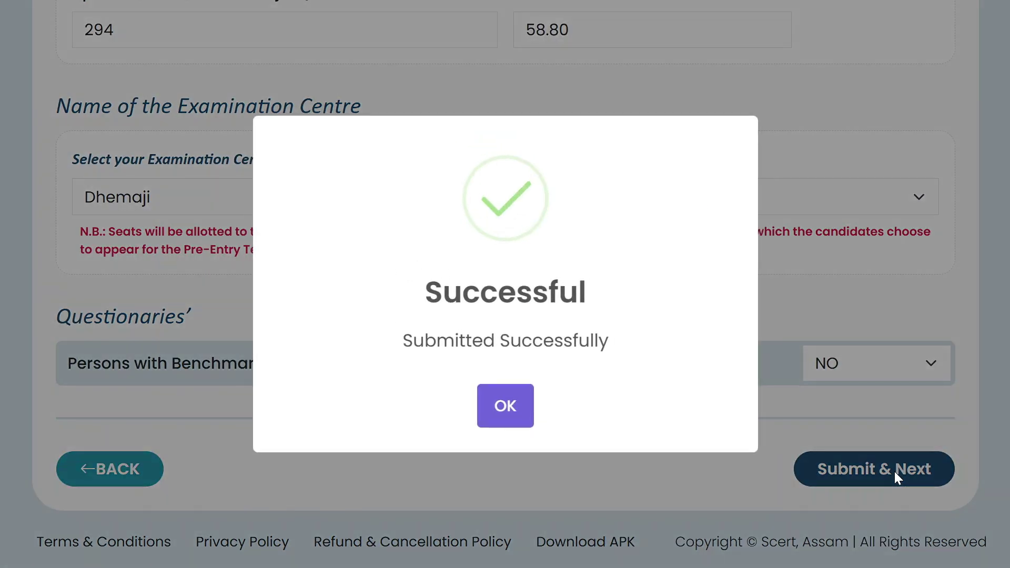
pyautogui.click(515, 408)
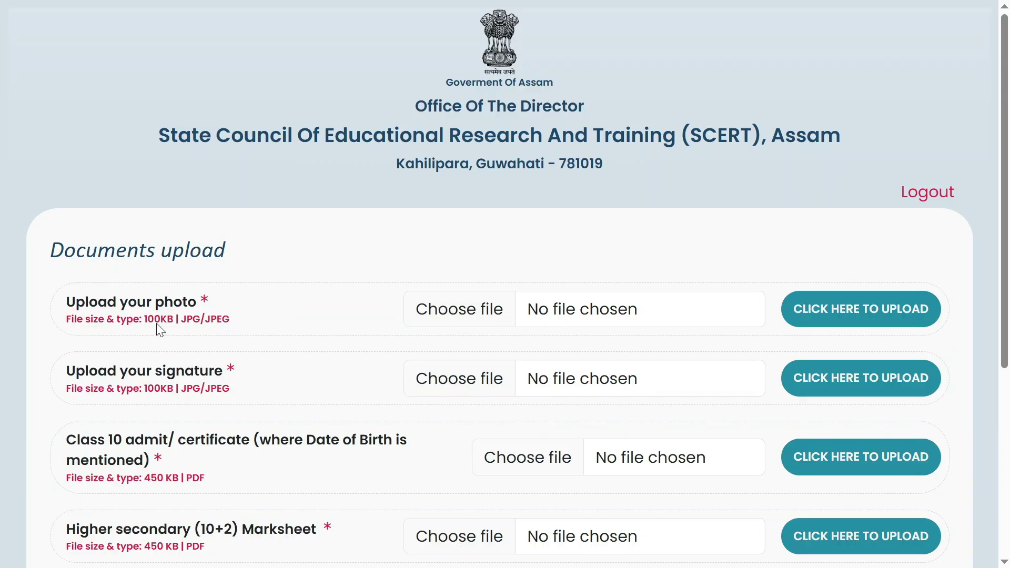
# - Upload the IMAGE file as the candidate's photo
pyautogui.click(481, 310)
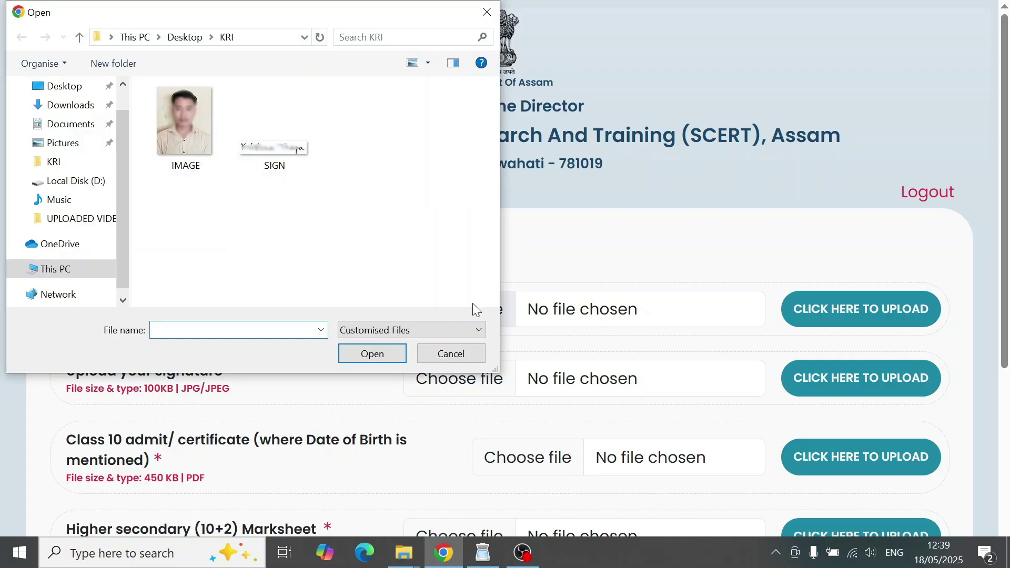
pyautogui.doubleClick(189, 115)
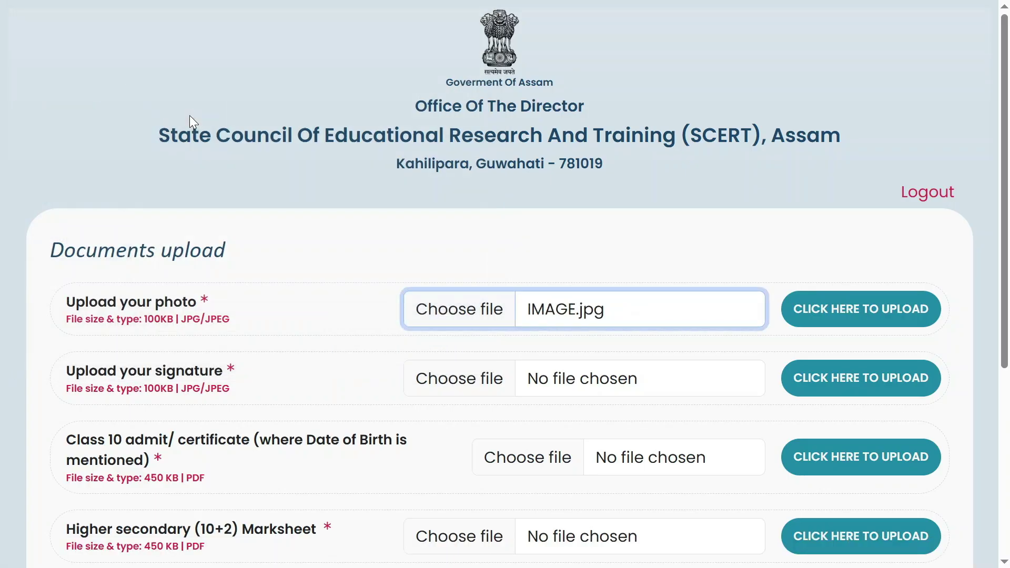
pyautogui.click(880, 312)
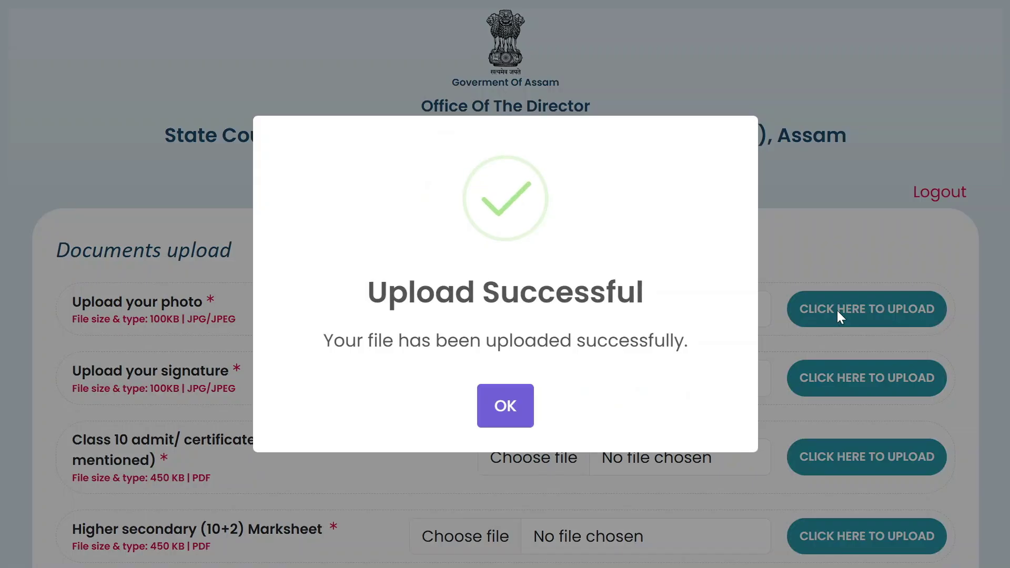
pyautogui.click(502, 408)
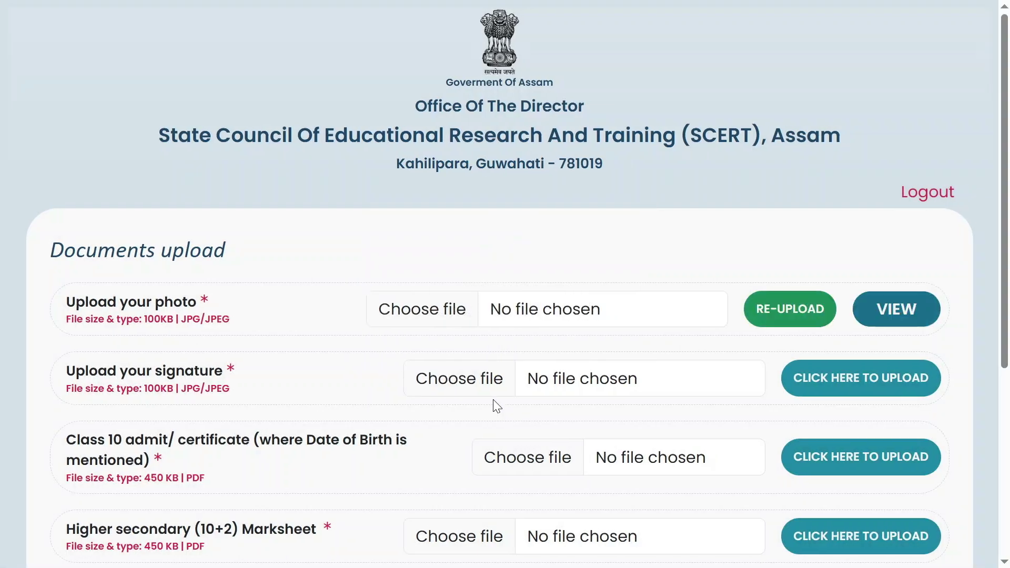
# - Upload the SIGN image in the signature row
pyautogui.click(455, 379)
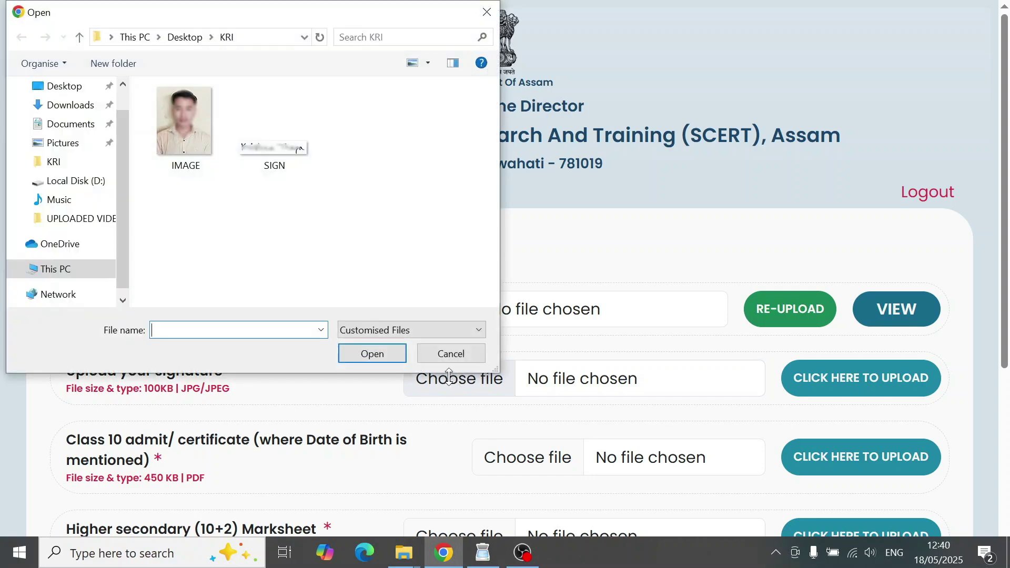
pyautogui.doubleClick(287, 149)
pyautogui.click(863, 383)
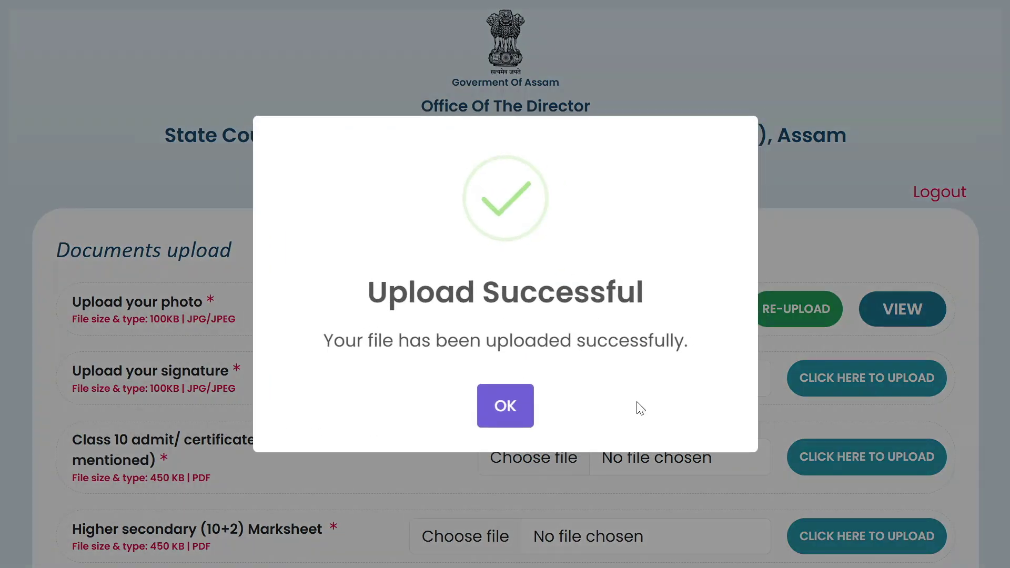
pyautogui.click(505, 406)
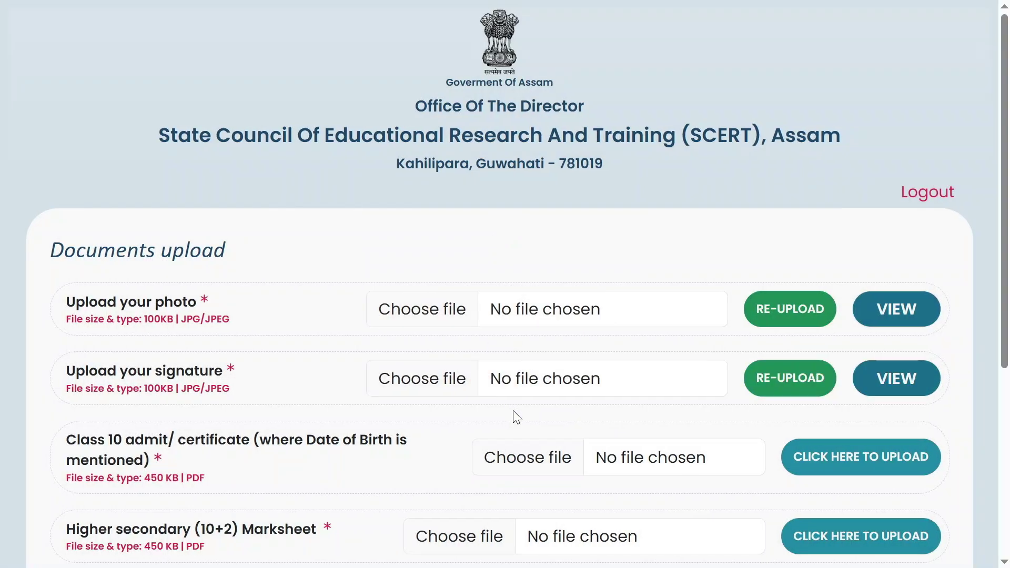
pyautogui.scroll(-2, 131, 468)
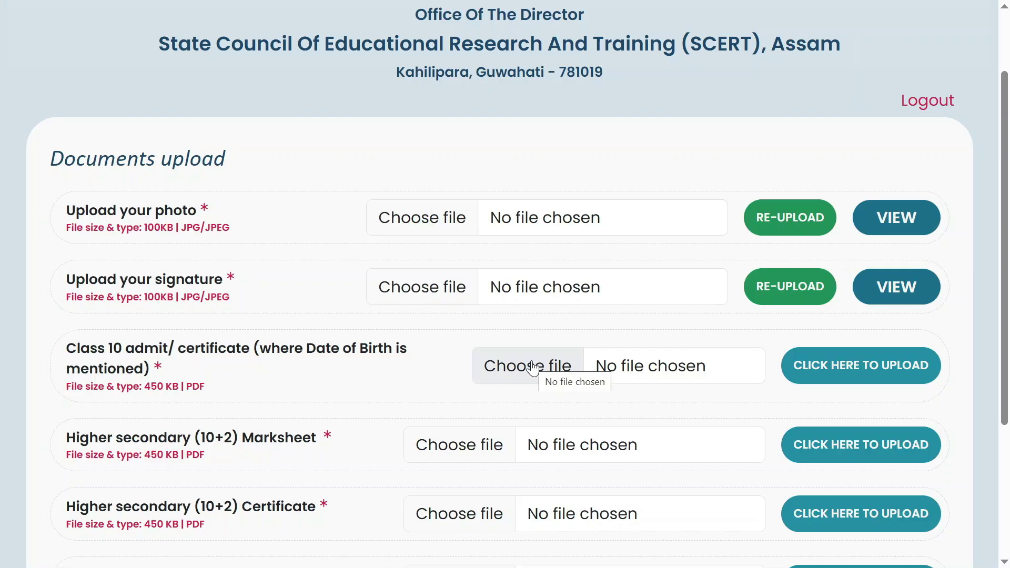
# - Upload the HSLC Certificate PDF as the Class 10 certificate
pyautogui.click(532, 367)
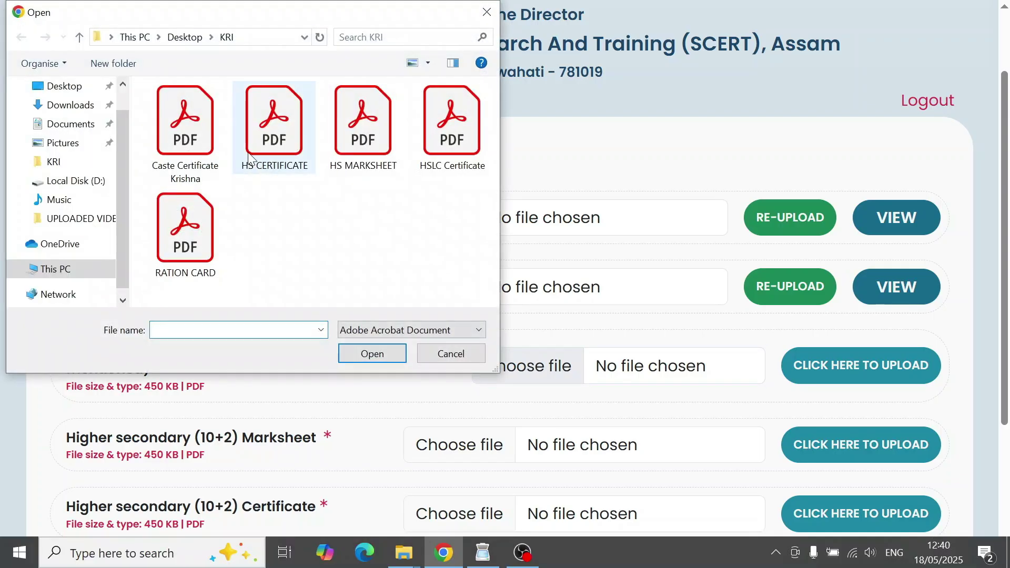
pyautogui.doubleClick(449, 150)
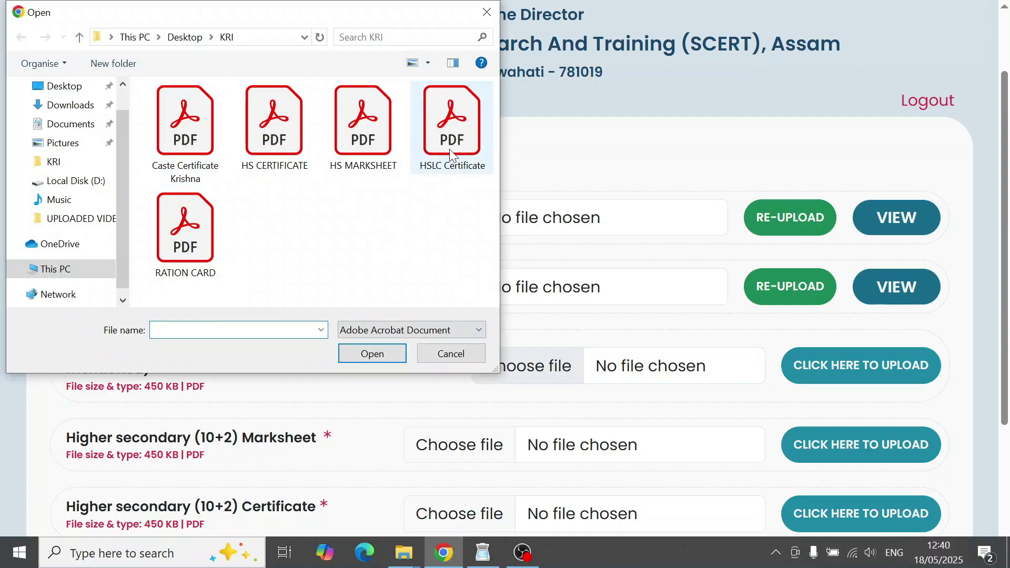
pyautogui.click(891, 378)
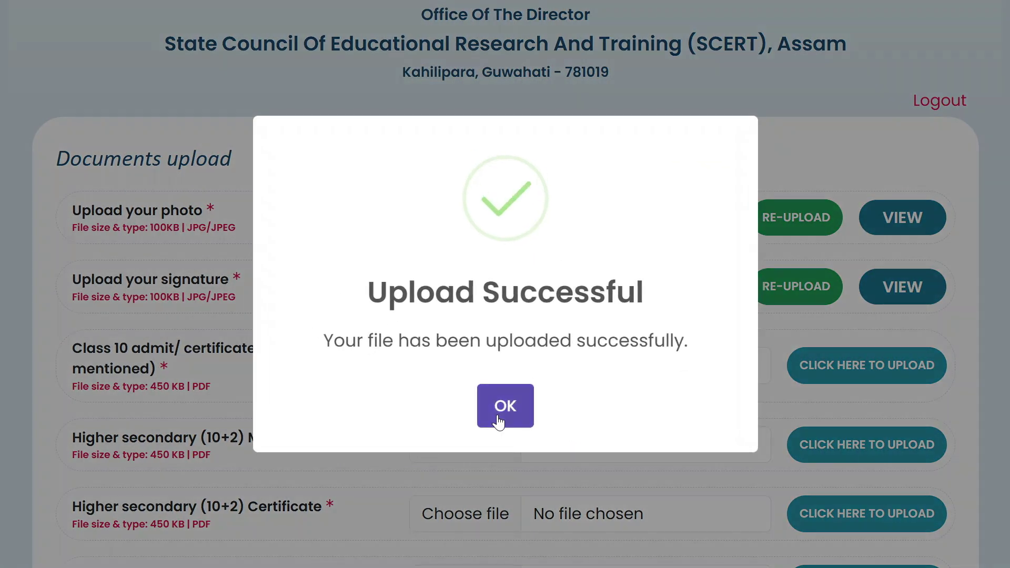
pyautogui.click(504, 409)
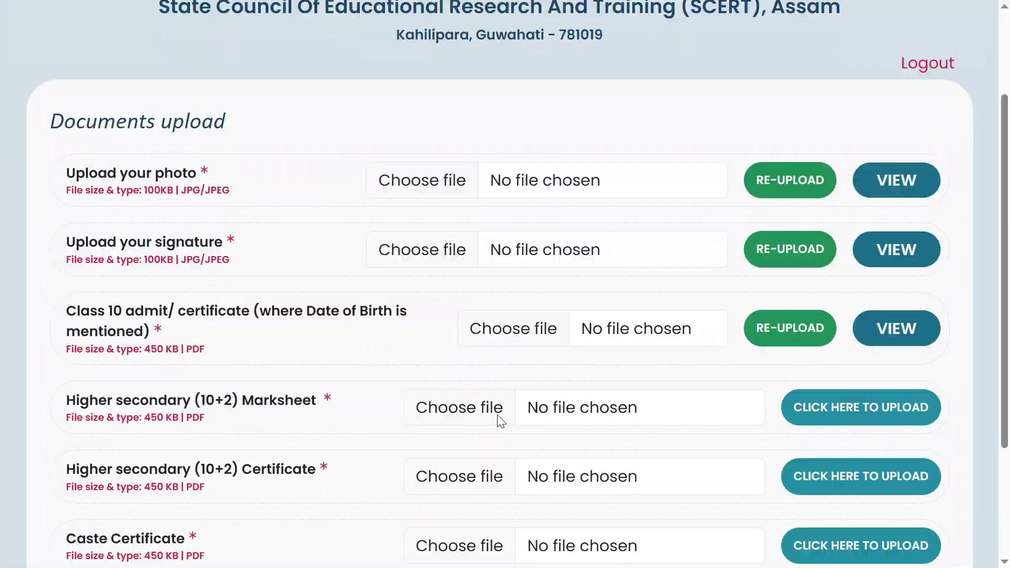
pyautogui.scroll(-2, 497, 418)
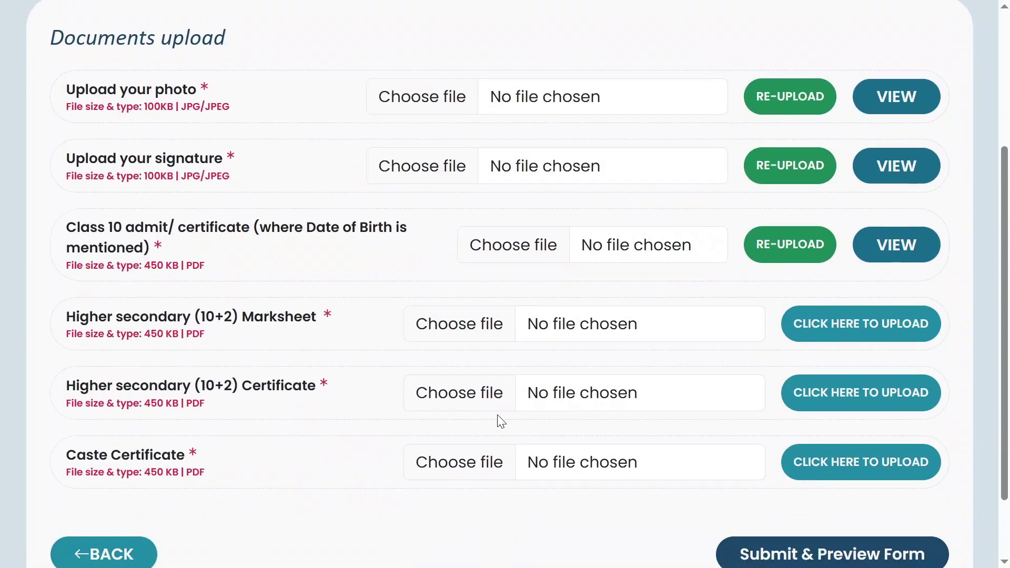
# - Upload the HS MARKSHEET PDF as the Higher secondary (10+2) Marksheet
pyautogui.click(432, 324)
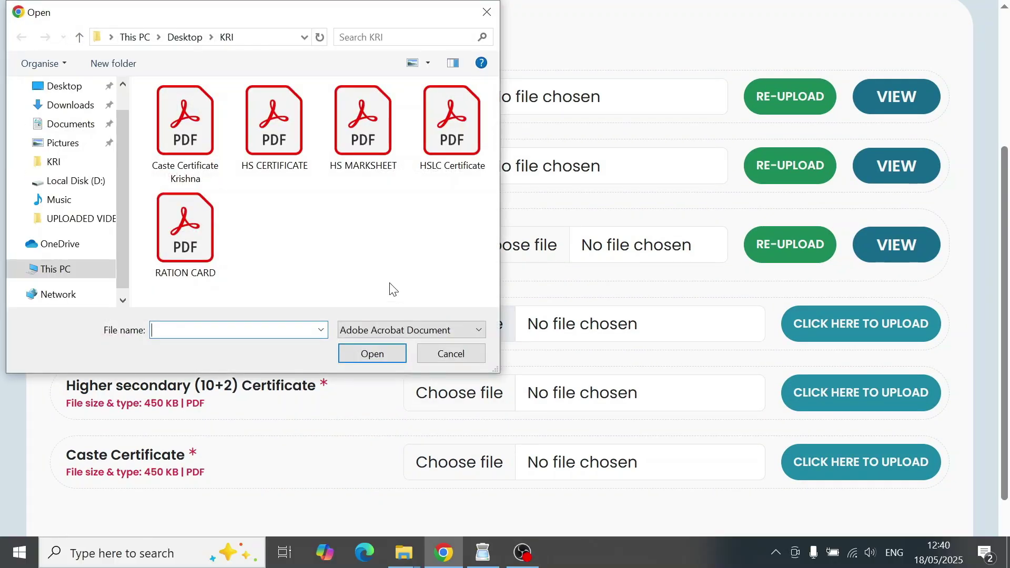
pyautogui.doubleClick(368, 153)
pyautogui.click(883, 337)
pyautogui.click(501, 406)
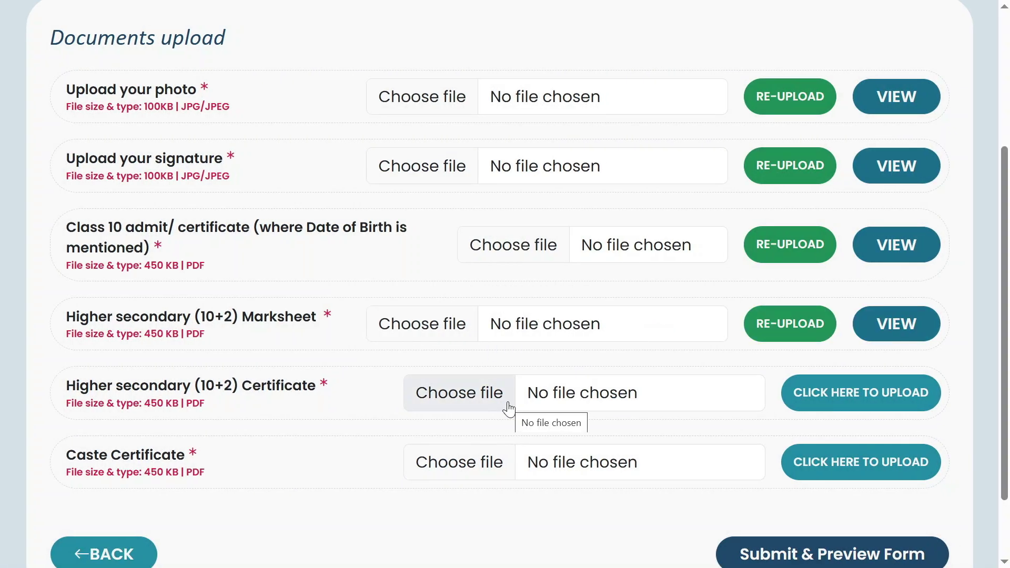
pyautogui.scroll(-1, 508, 408)
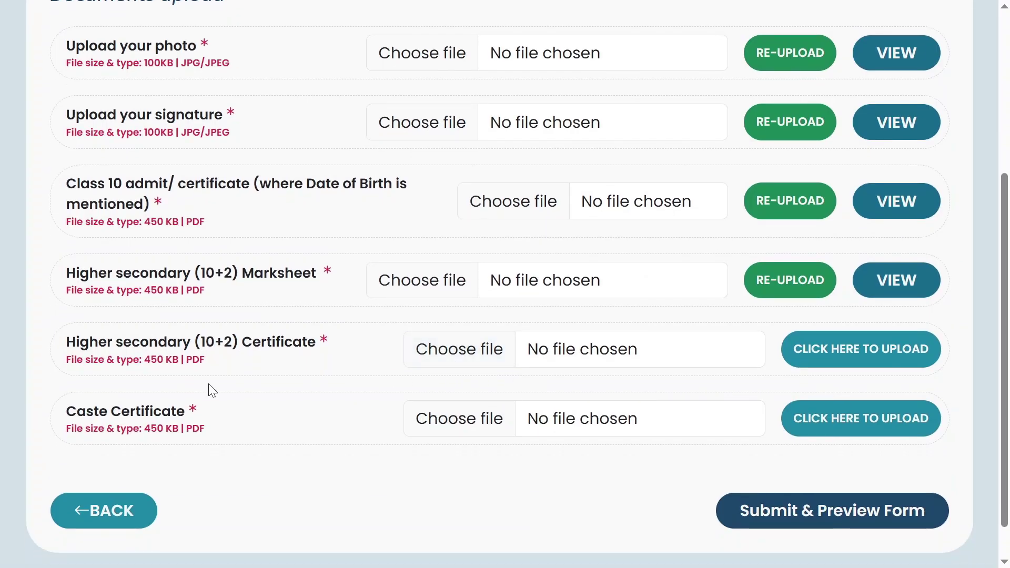
pyautogui.moveTo(85, 222); pyautogui.dragTo(196, 222)
pyautogui.doubleClick(195, 222)
pyautogui.scroll(1, 184, 202)
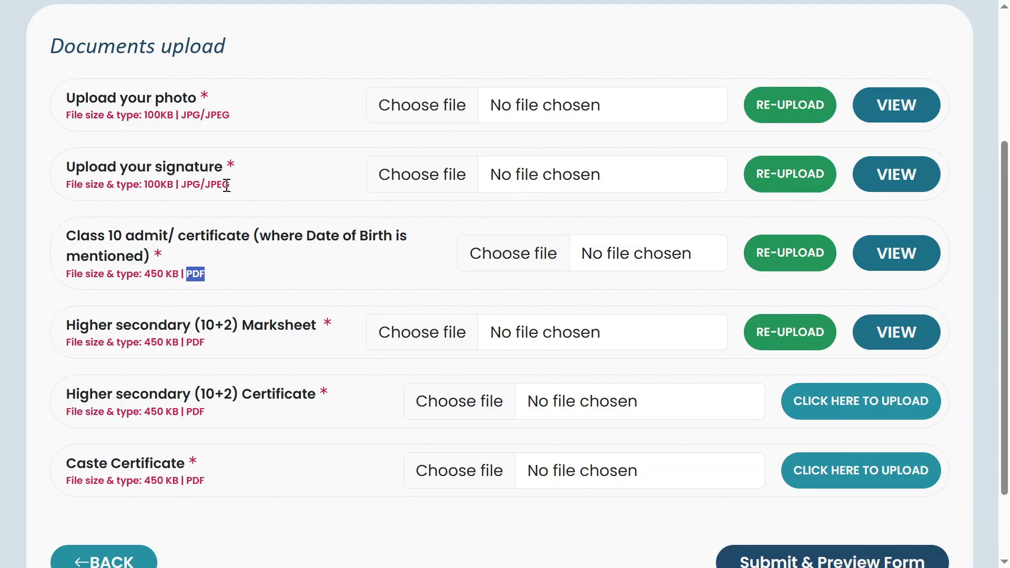
# - Upload the HS CERTIFICATE PDF as the Higher secondary (10+2) Certificate
pyautogui.scroll(-1, 249, 375)
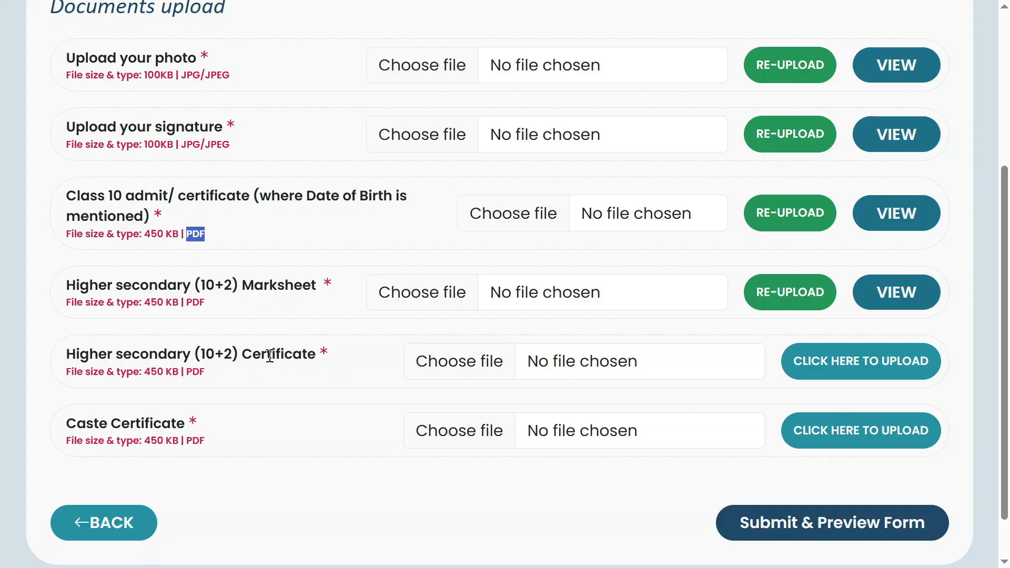
pyautogui.click(472, 362)
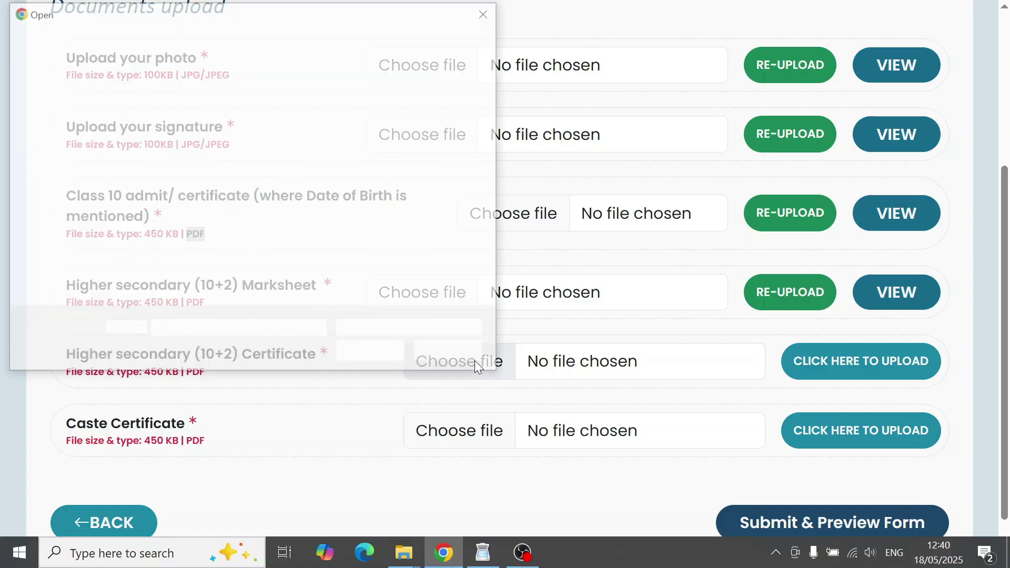
pyautogui.doubleClick(289, 136)
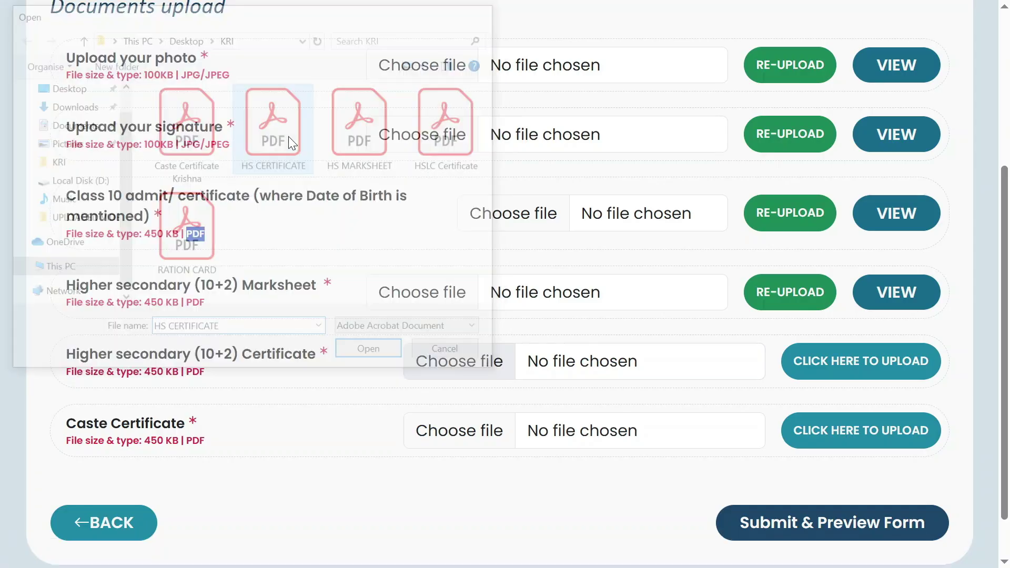
pyautogui.click(819, 358)
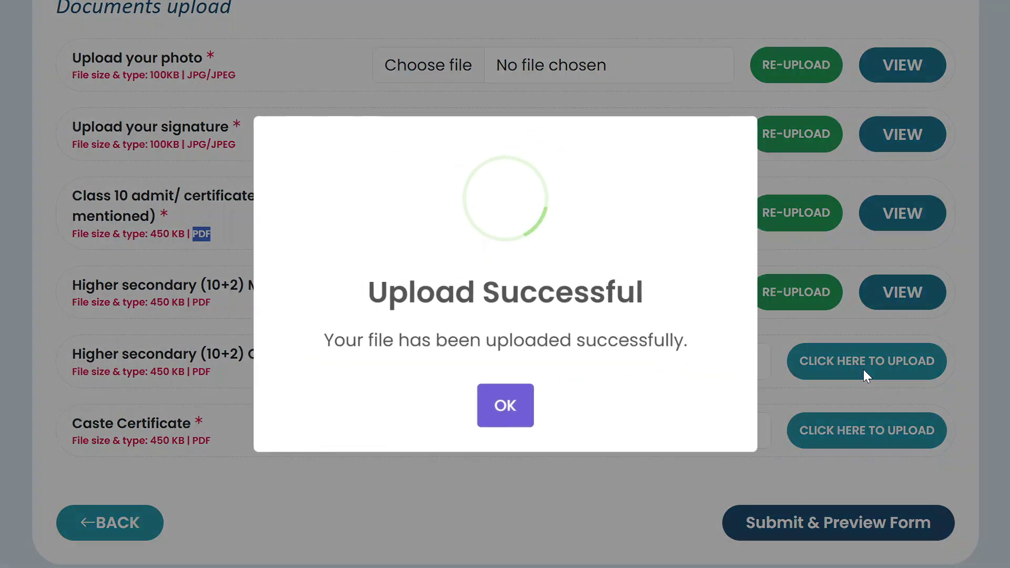
pyautogui.click(528, 406)
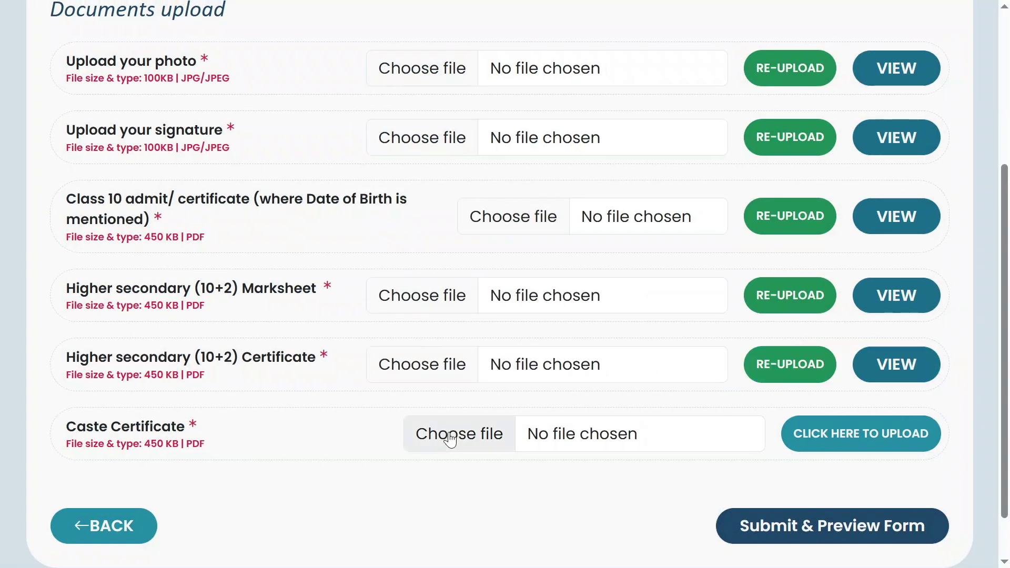
# - Upload the caste certificate PDF in the Caste Certificate row
pyautogui.click(462, 434)
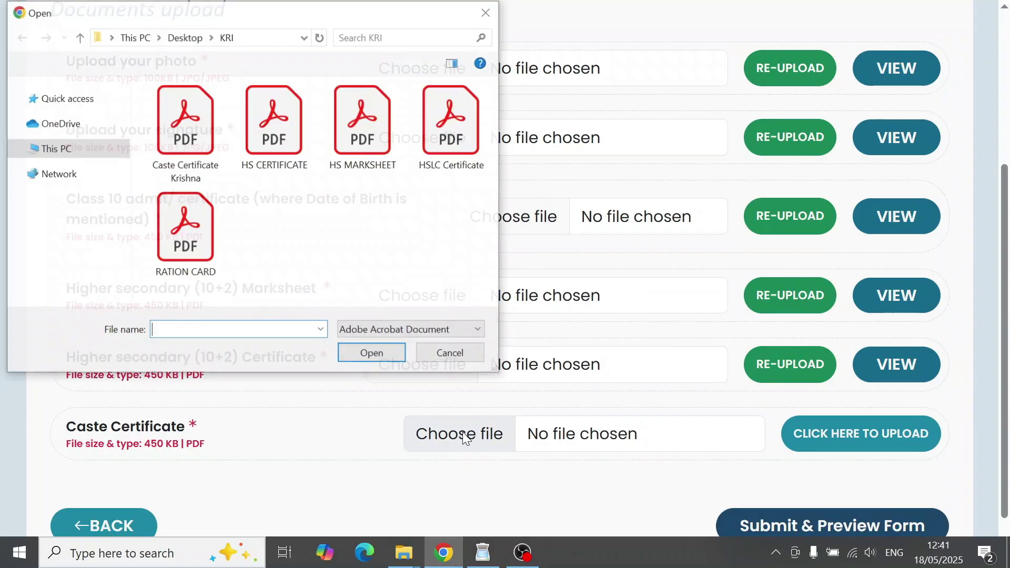
pyautogui.doubleClick(186, 143)
pyautogui.click(878, 445)
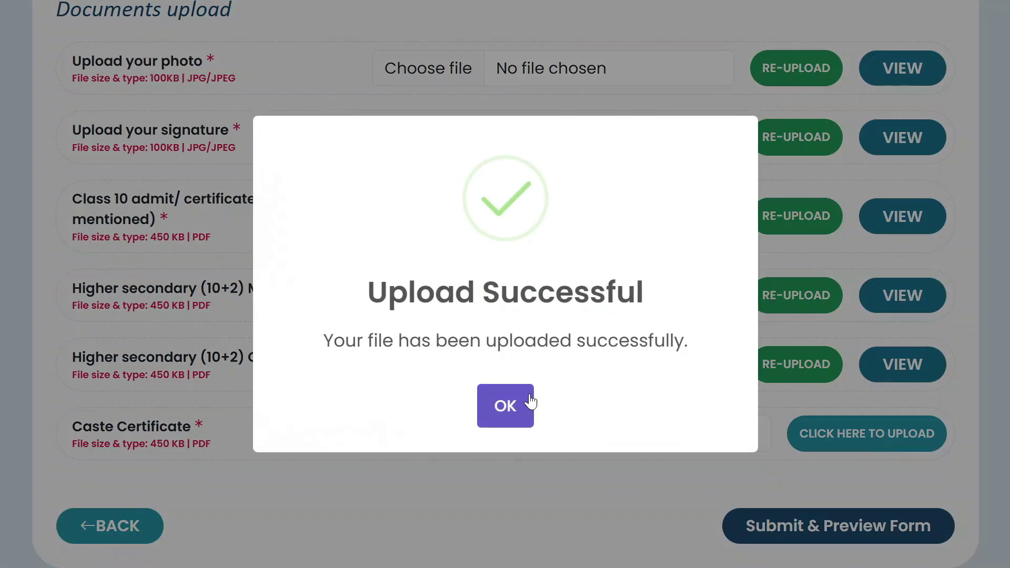
pyautogui.click(509, 416)
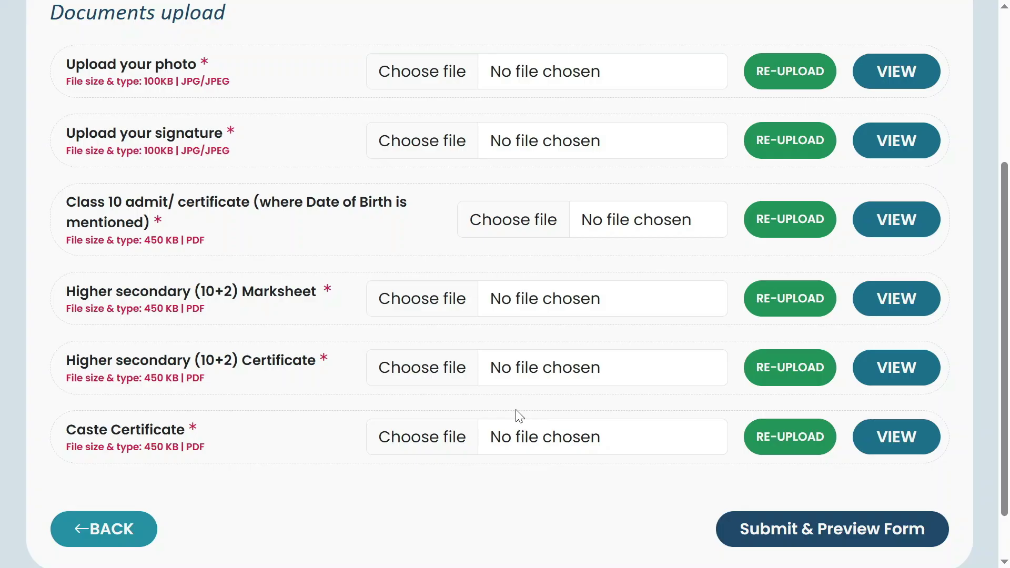
# - Submit the documents for preview, tick the declaration, and confirm the application form
pyautogui.click(839, 533)
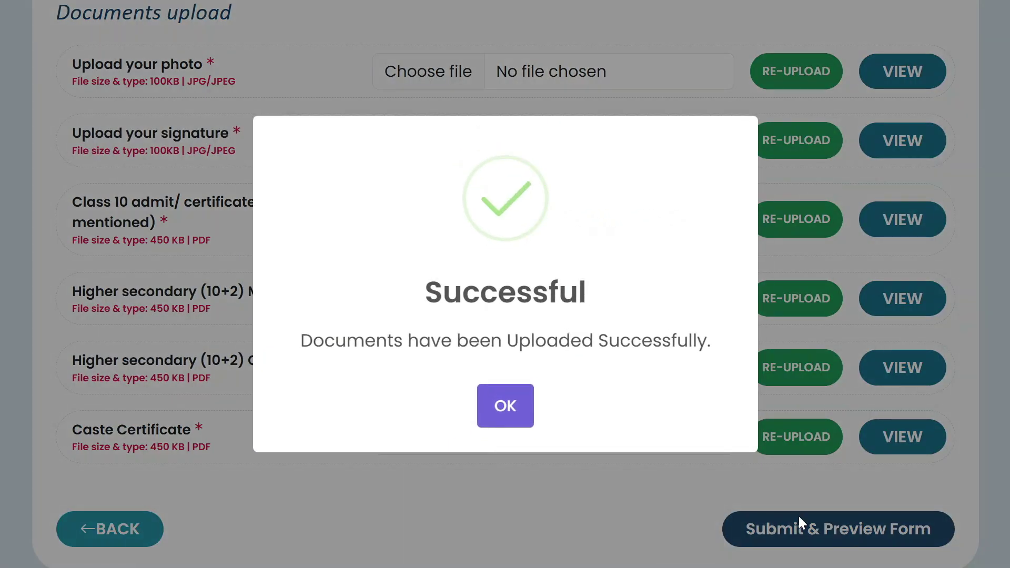
pyautogui.click(498, 409)
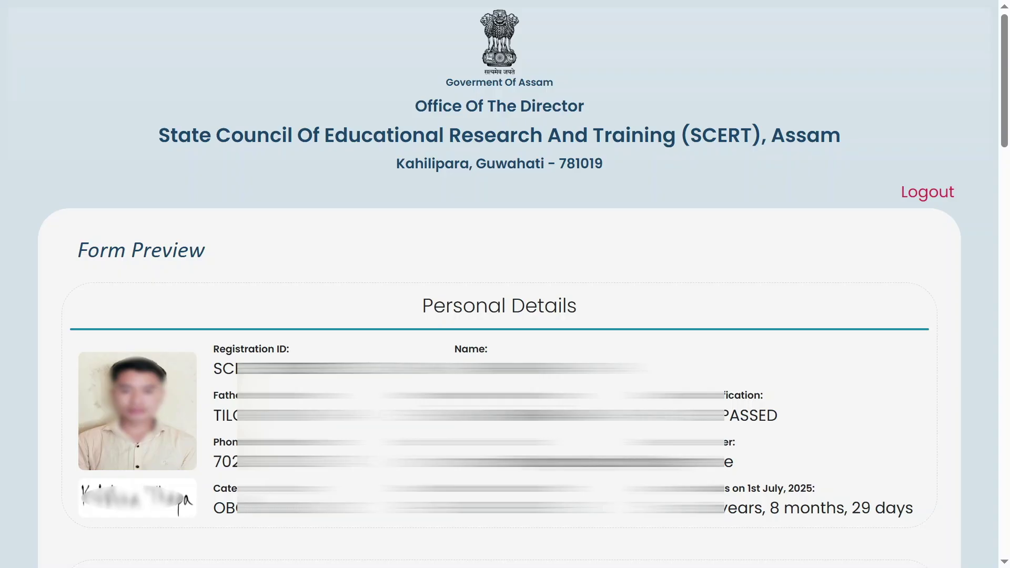
pyautogui.scroll(-20, 883, 335)
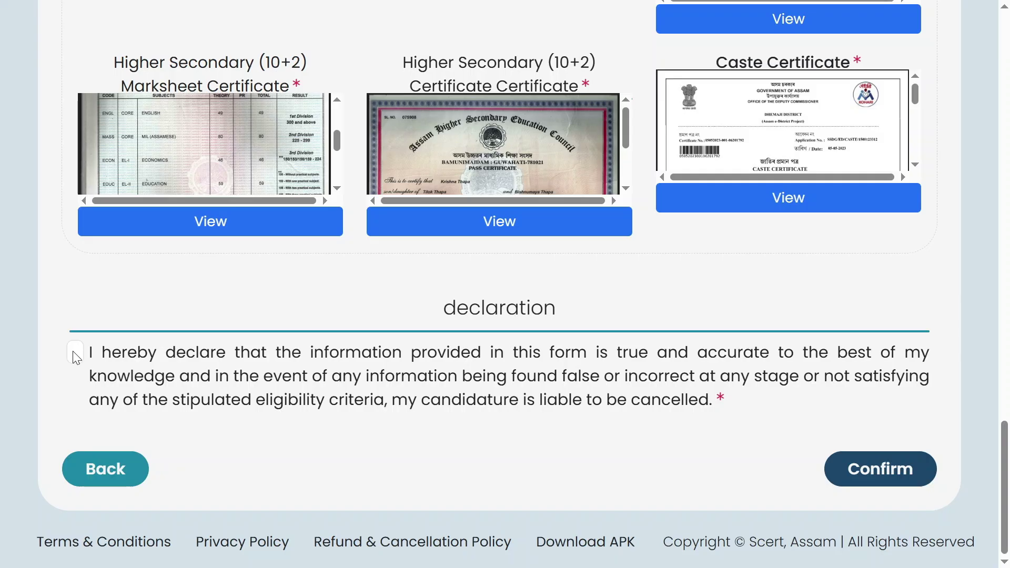
pyautogui.click(76, 357)
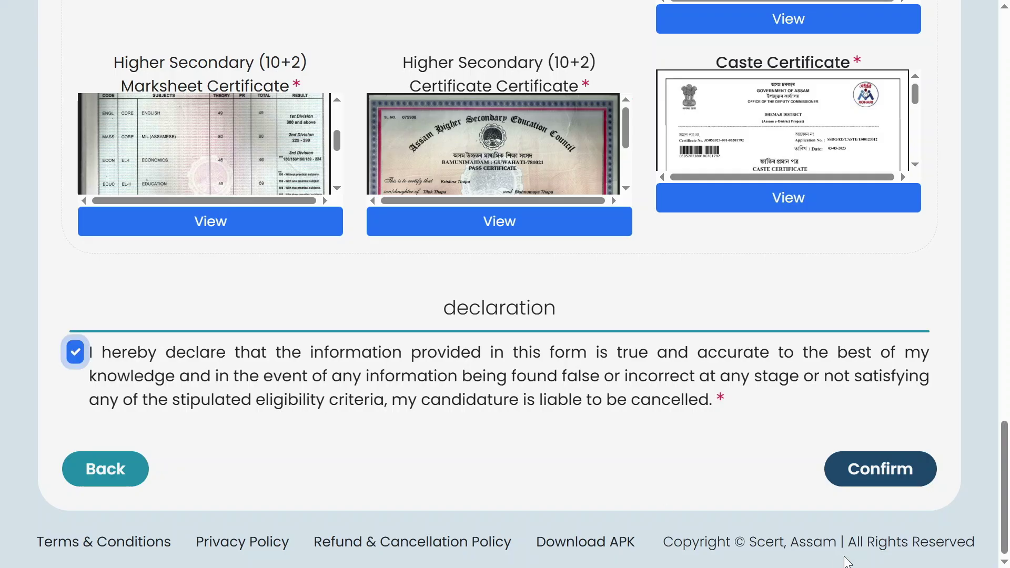
pyautogui.click(861, 473)
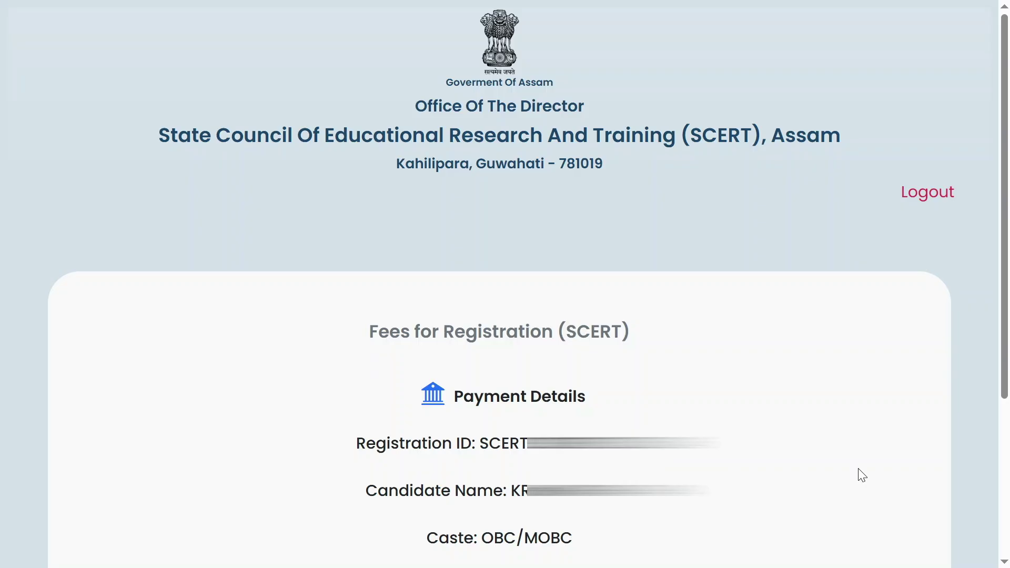
# - Pay the Rs. 600 application fee from the Payment Details page
pyautogui.scroll(-3, 862, 475)
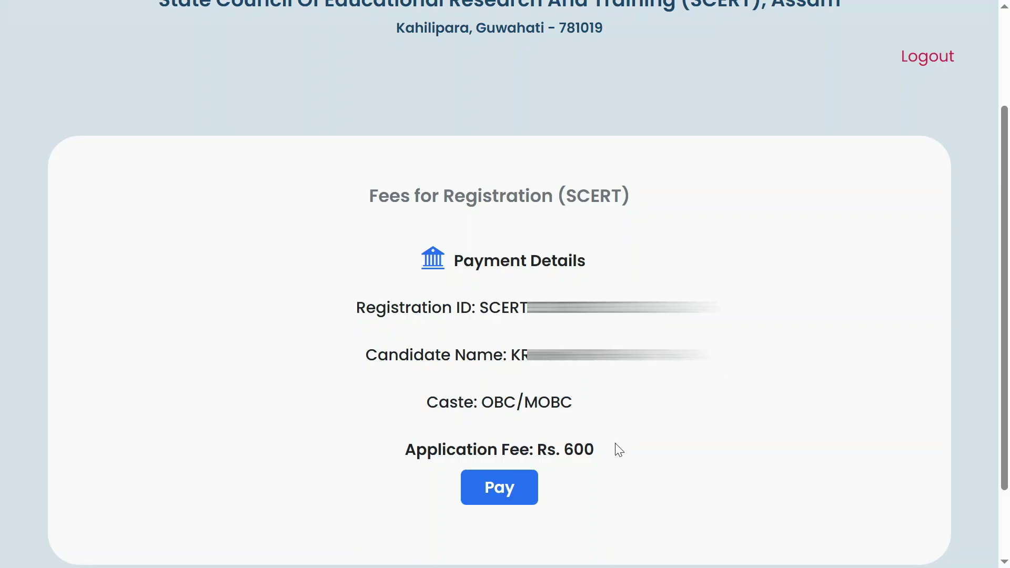
pyautogui.click(502, 490)
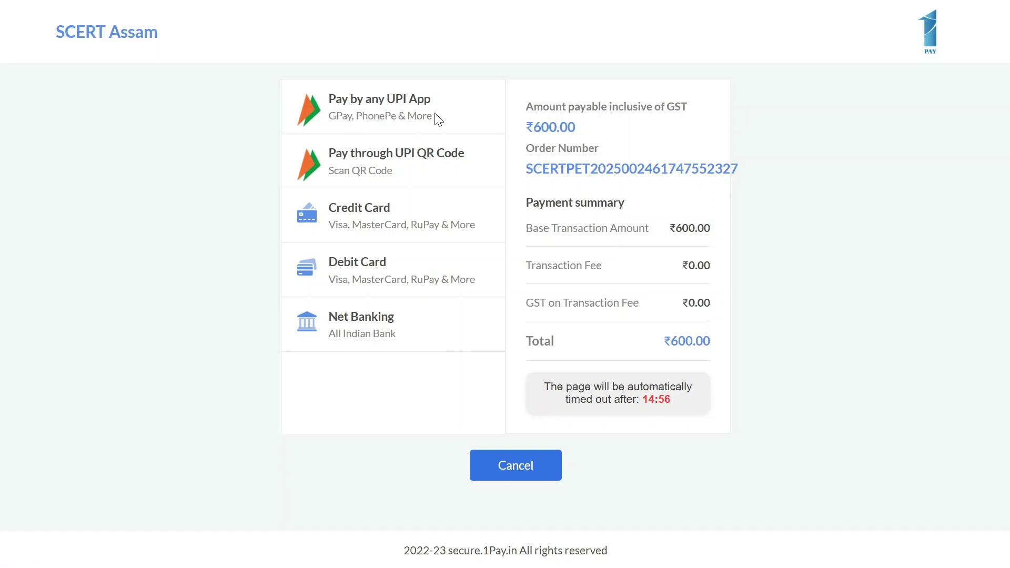
# - Choose UPI payment and show the QR code for the ₹600.00 fee
pyautogui.click(377, 109)
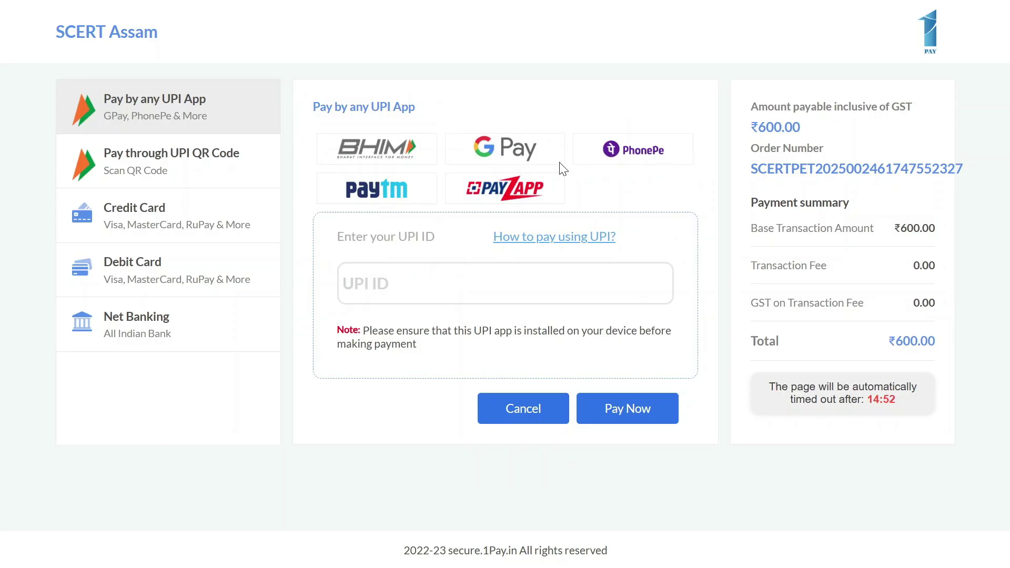
pyautogui.click(199, 173)
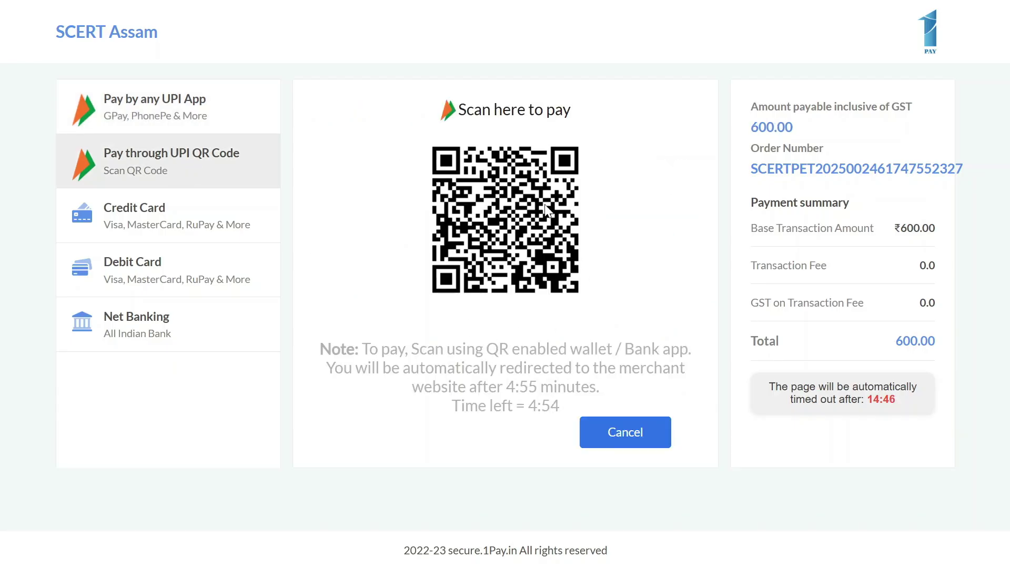